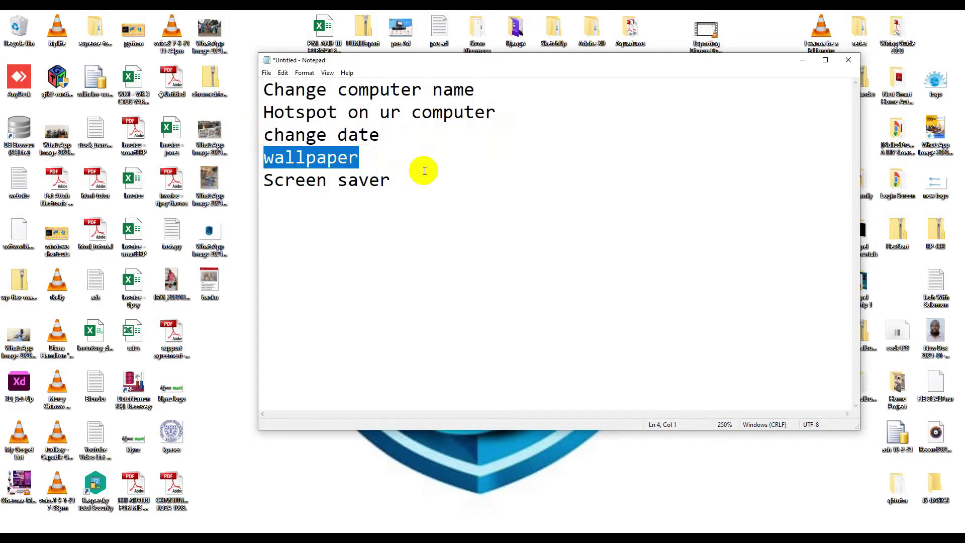
Step: Highlight the "Screen saver" line in the notes, minimize Notepad, and open the This PC properties in a maximized window
drag(396, 180, 258, 177)
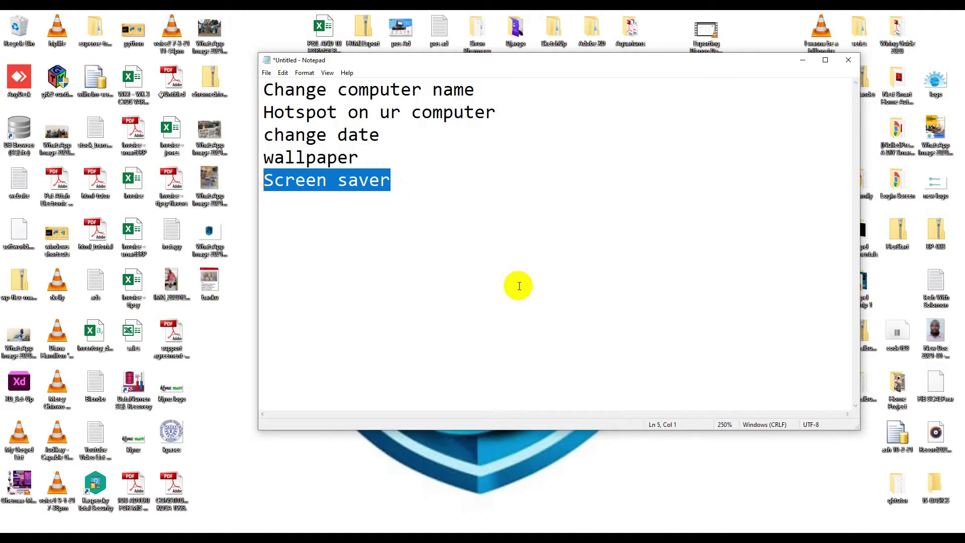
click(803, 60)
mouse_move(193, 538)
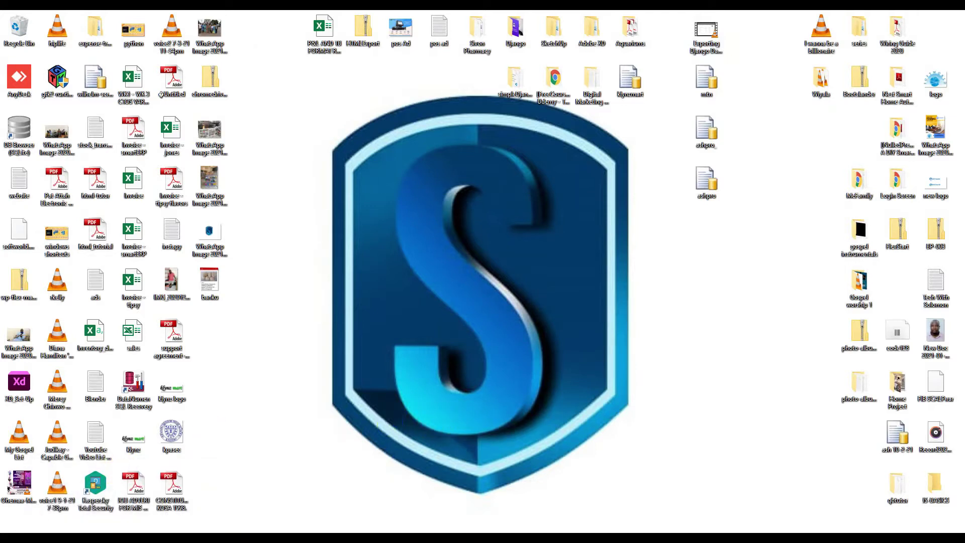
click(32, 537)
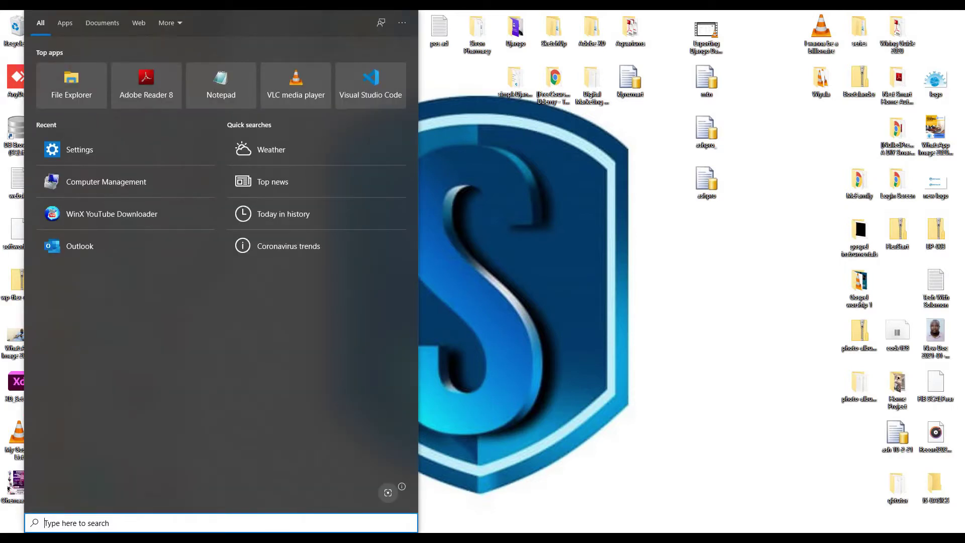
text(thi)
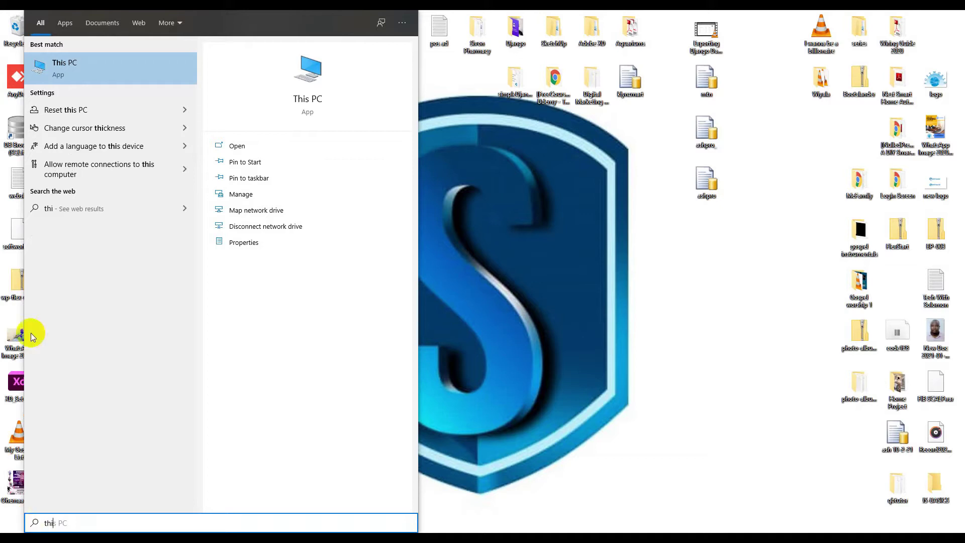
right_click(69, 65)
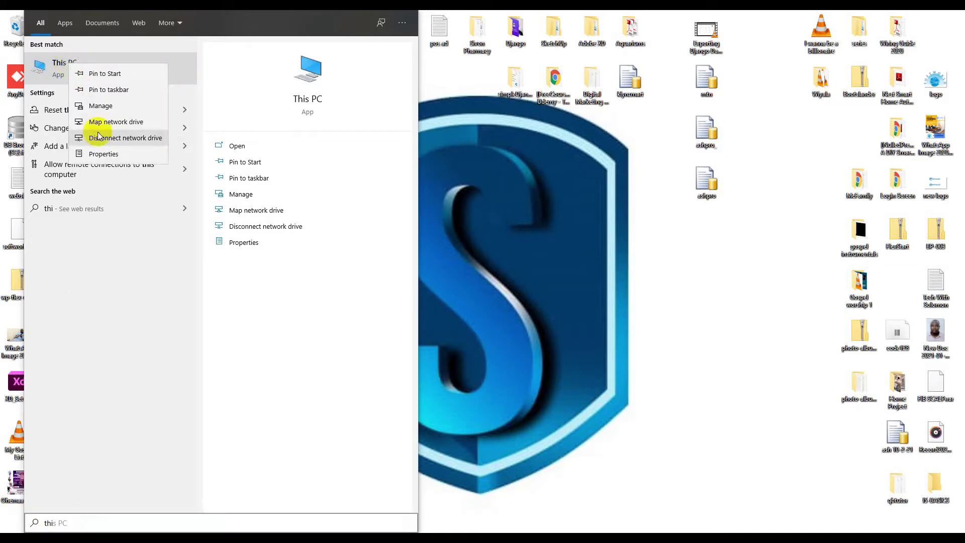
click(102, 155)
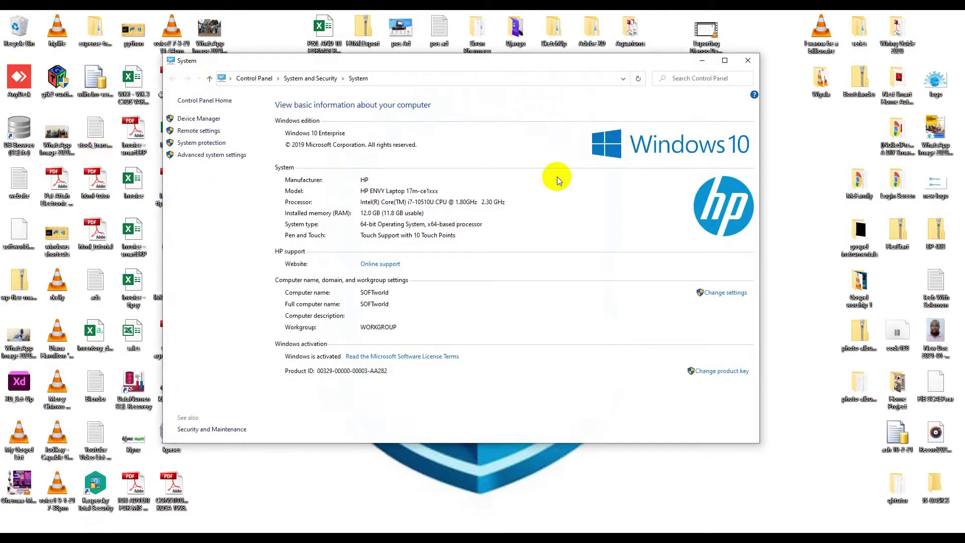
click(725, 60)
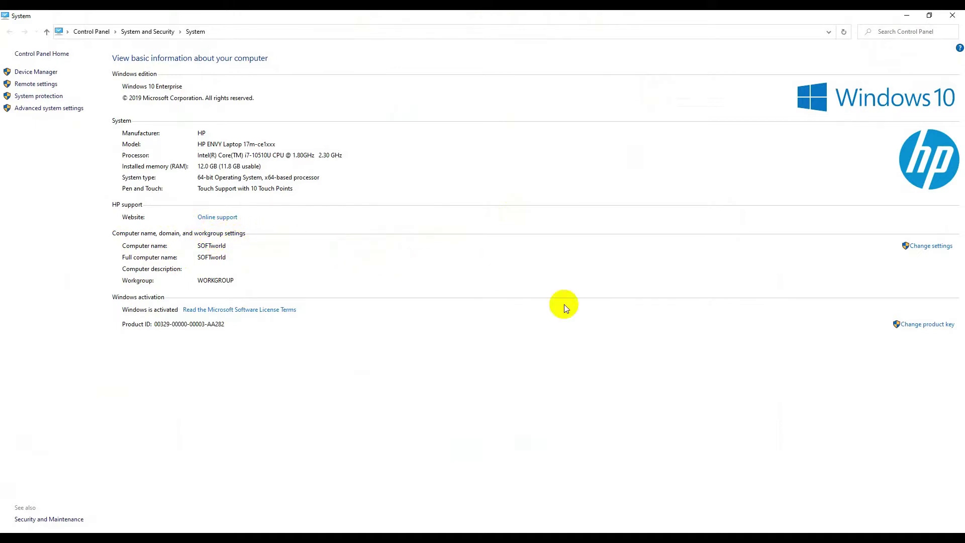
Step: Open the computer name and domain change dialog from the computer name, domain, and workgroup settings
click(930, 248)
drag(217, 118, 305, 212)
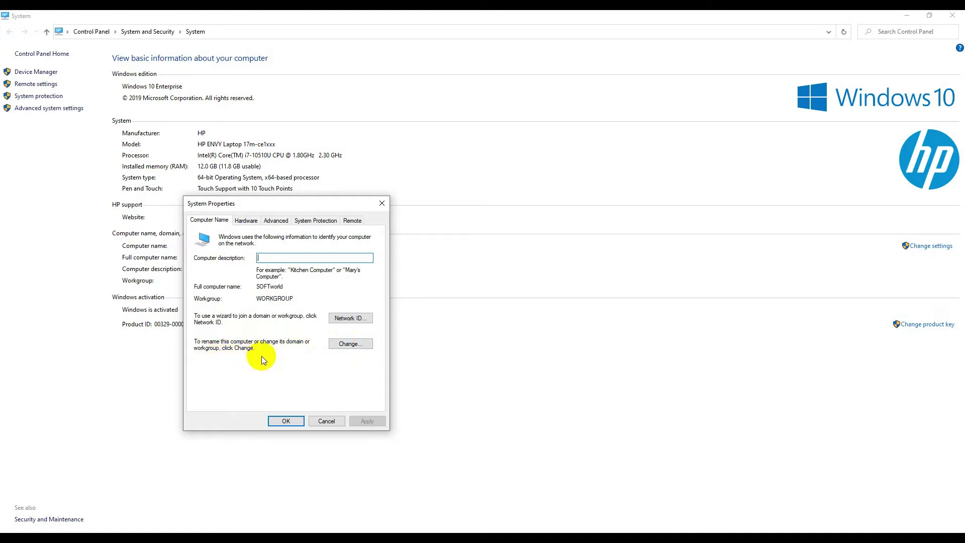
click(349, 345)
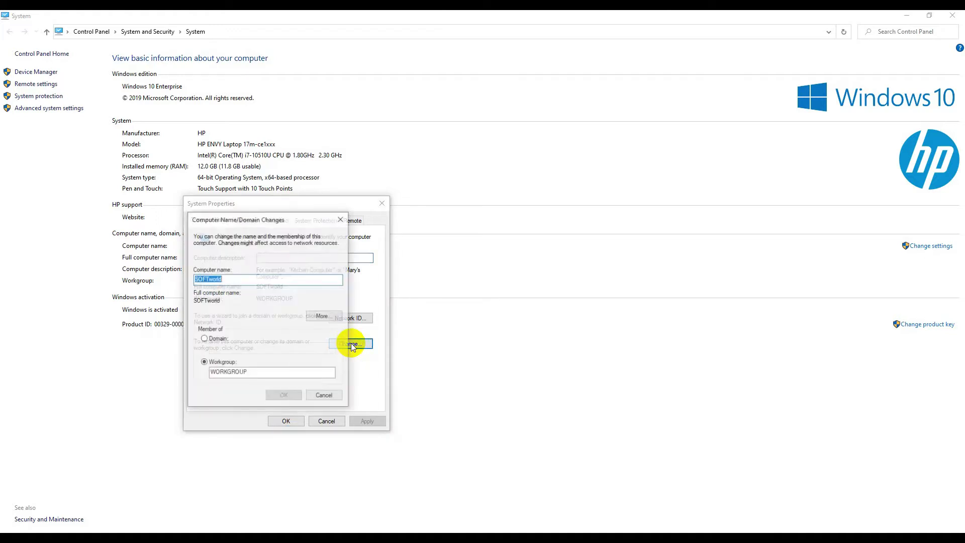
Step: Try to rename the computer as "SOFTworld Institute of Technolgy"
click(229, 279)
drag(225, 279, 184, 278)
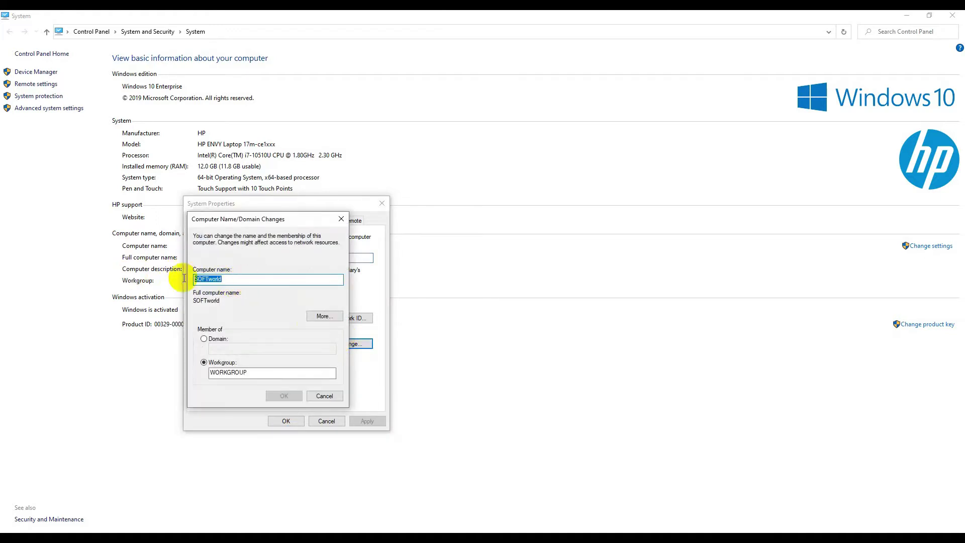
click(241, 279)
key(BackSpace)
key(BackSpace)
key(BackSpace)
key(BackSpace)
key(BackSpace)
key(BackSpace)
key(BackSpace)
key(BackSpace)
key(BackSpace)
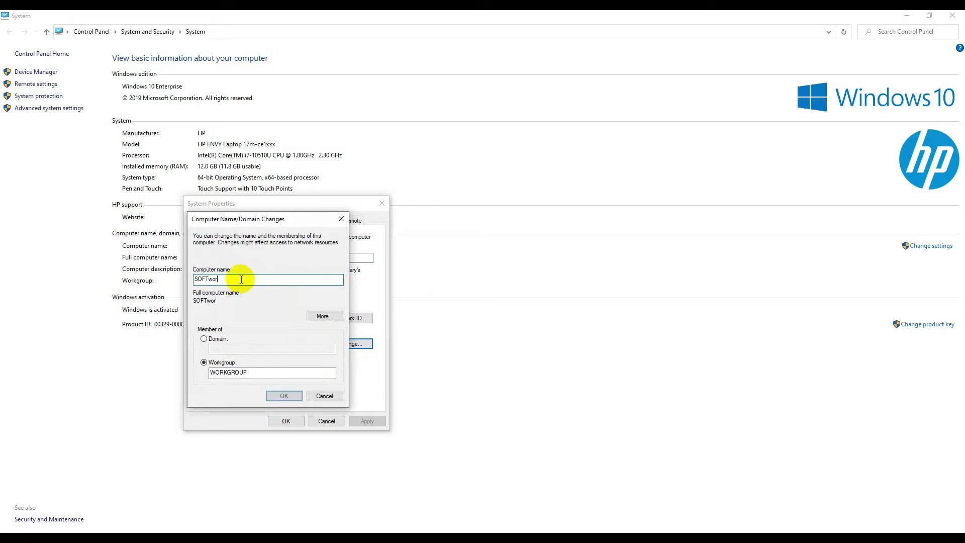
text(S)
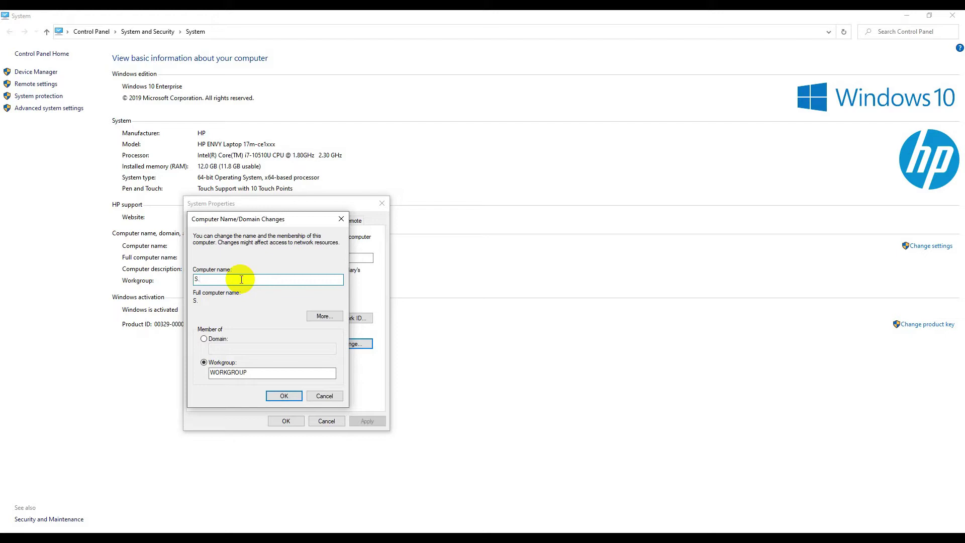
key(BackSpace)
text(SOFTworld Institute of Tech)
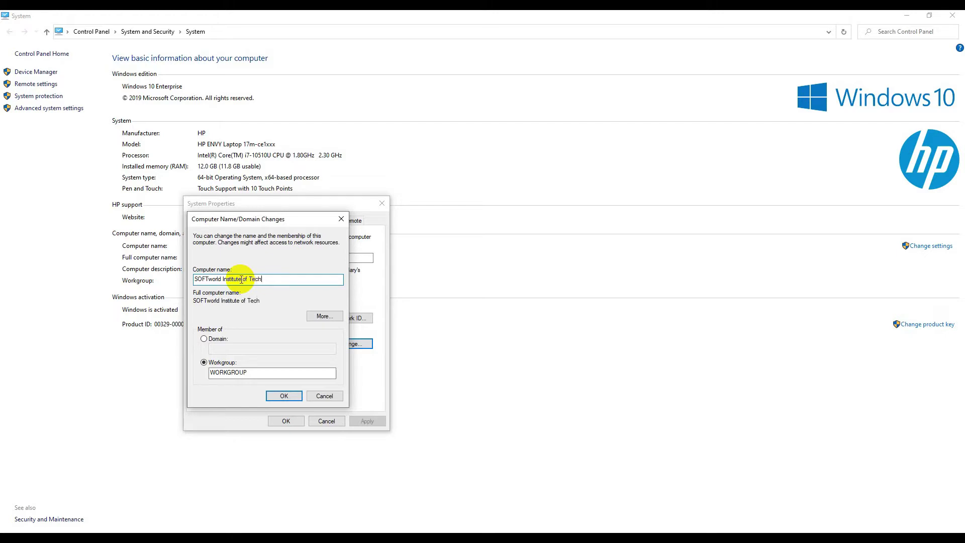
text(nolgy)
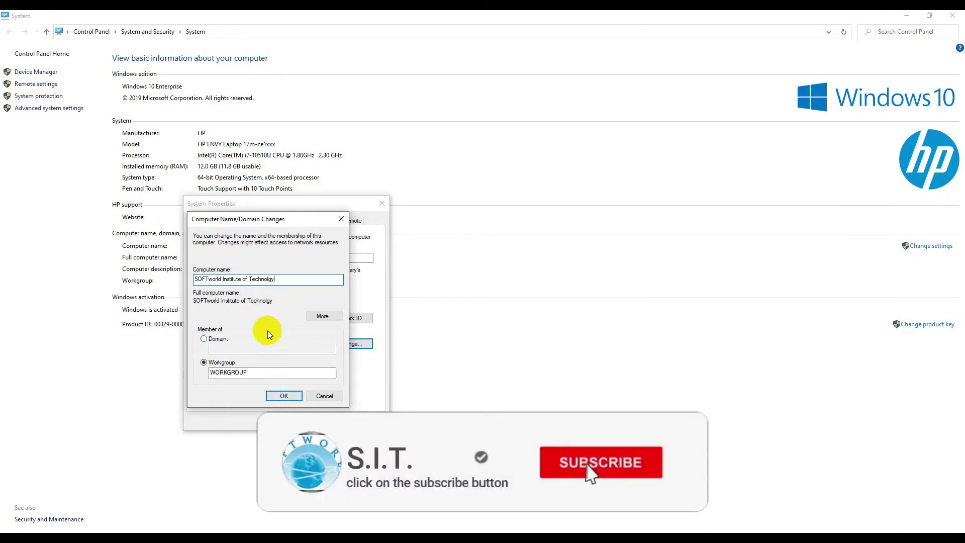
click(284, 395)
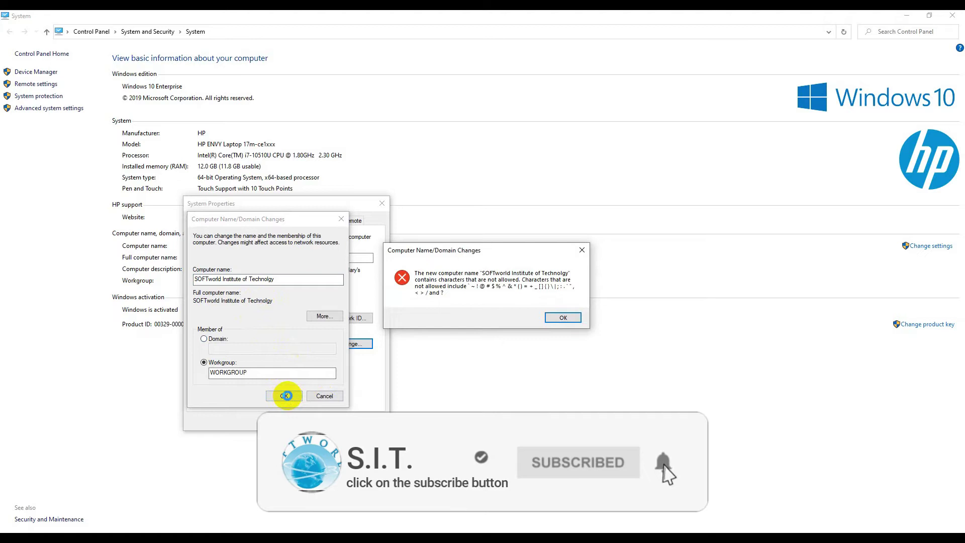
click(563, 317)
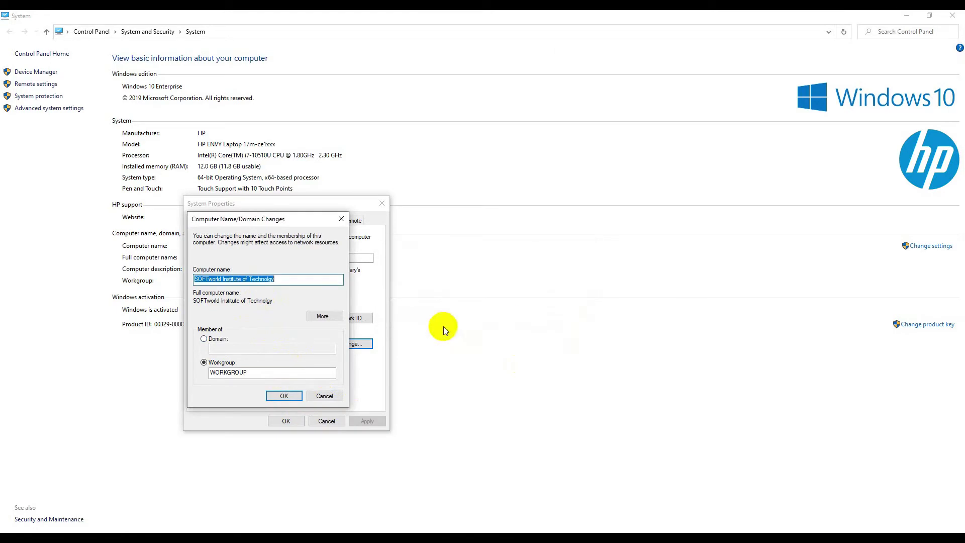
Step: Rename the computer as SOFTworldTech, close the system properties, and postpone the restart
click(220, 279)
drag(221, 279, 321, 292)
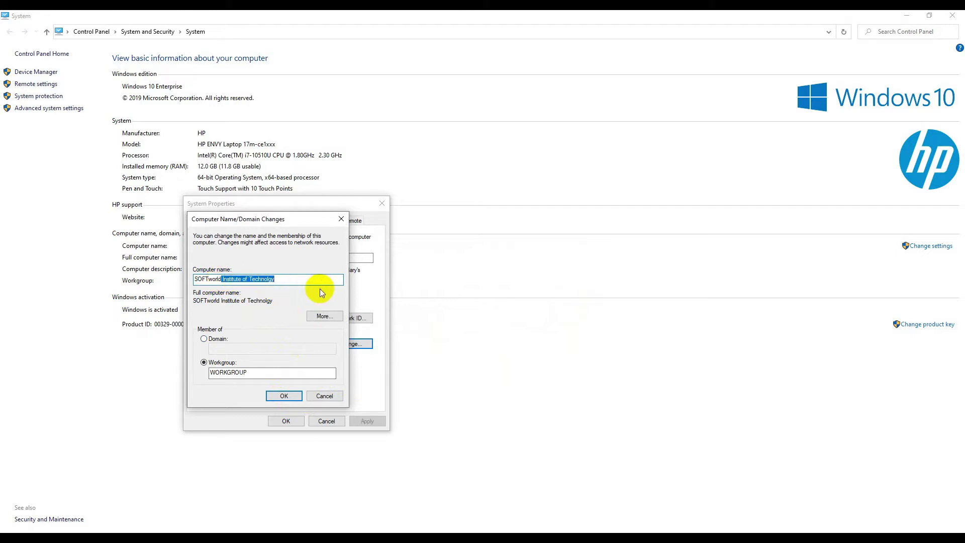
text(Tec)
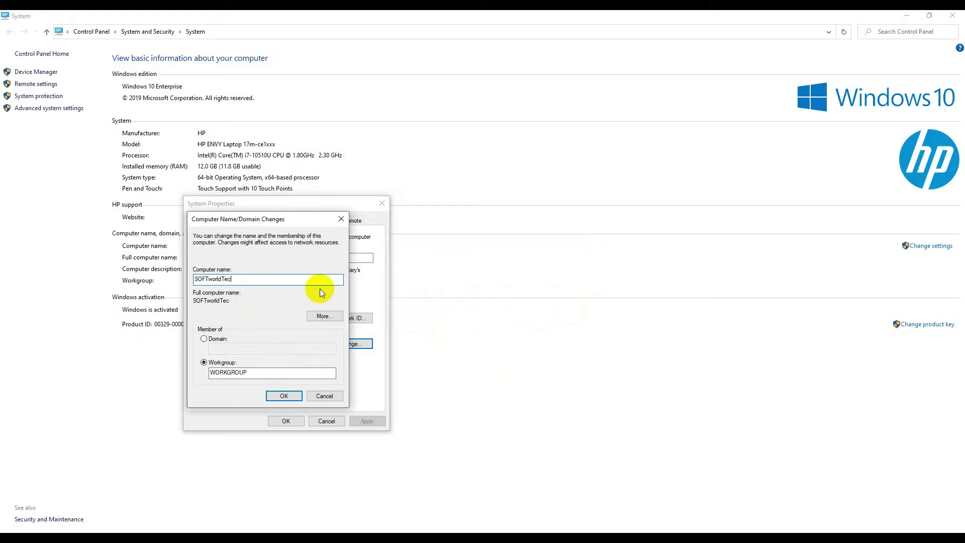
text(h)
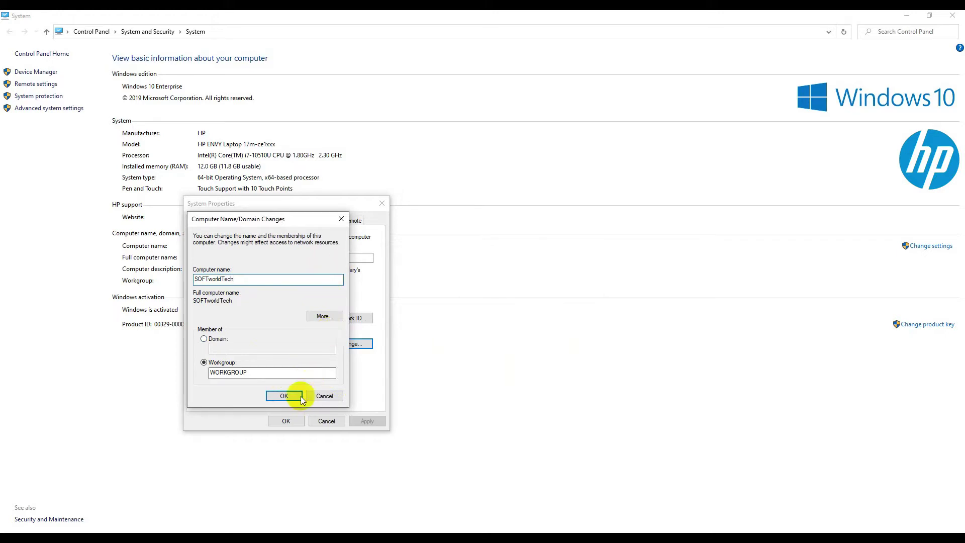
click(285, 396)
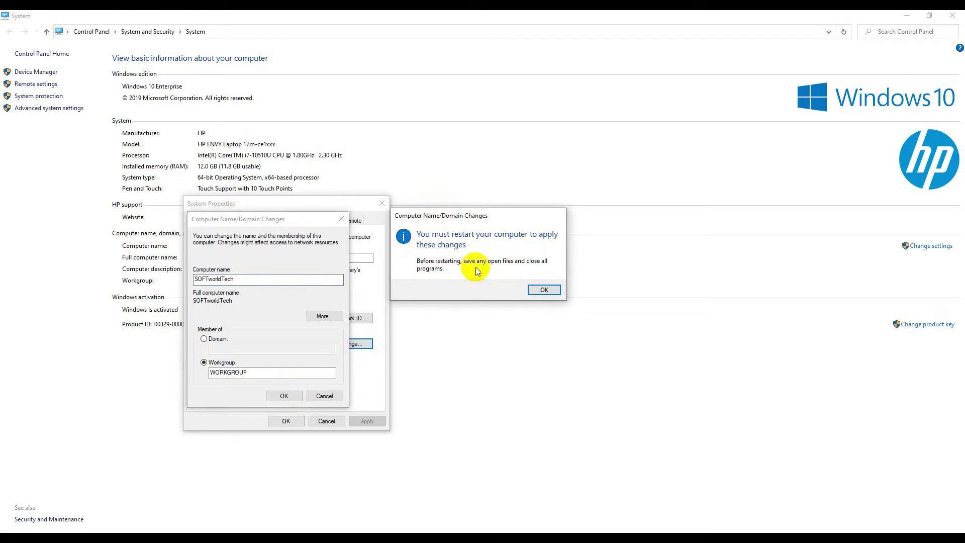
click(545, 290)
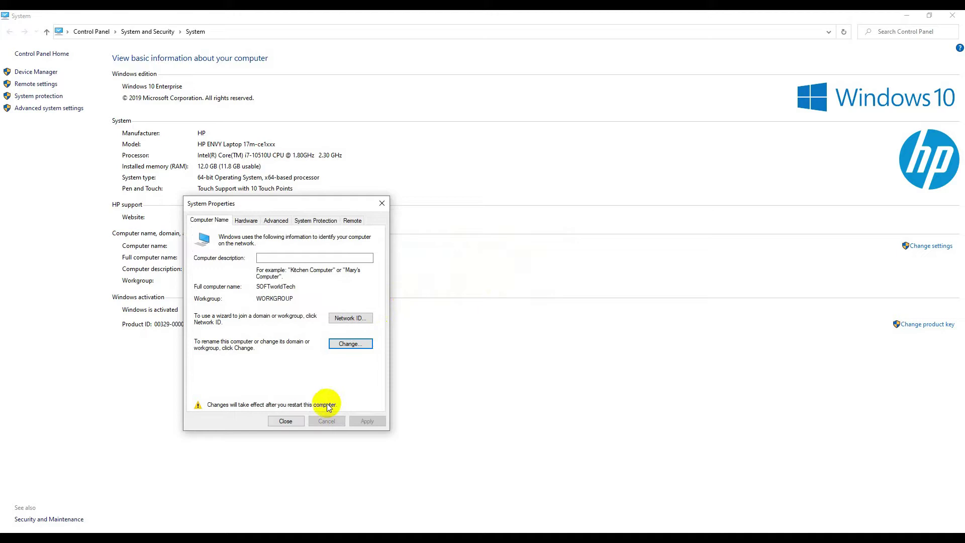
click(285, 421)
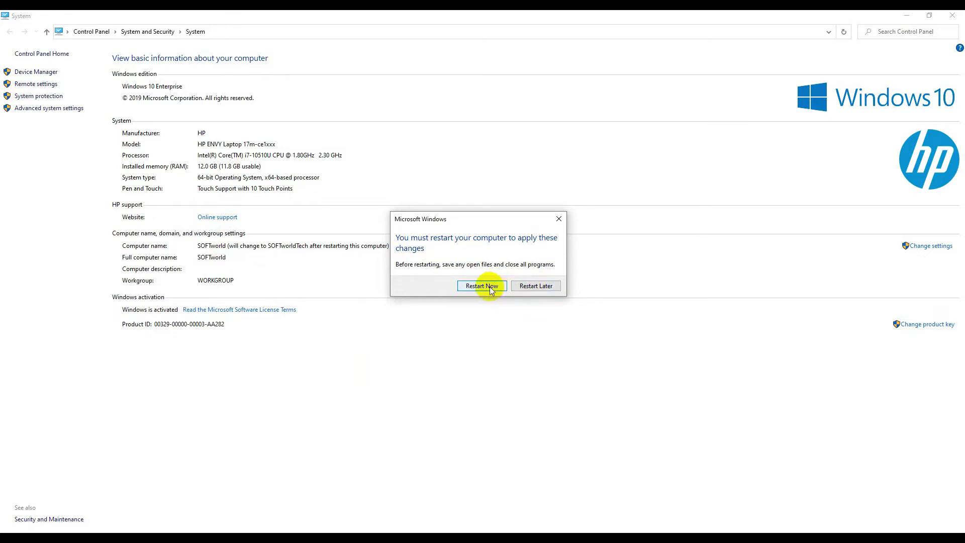
click(544, 286)
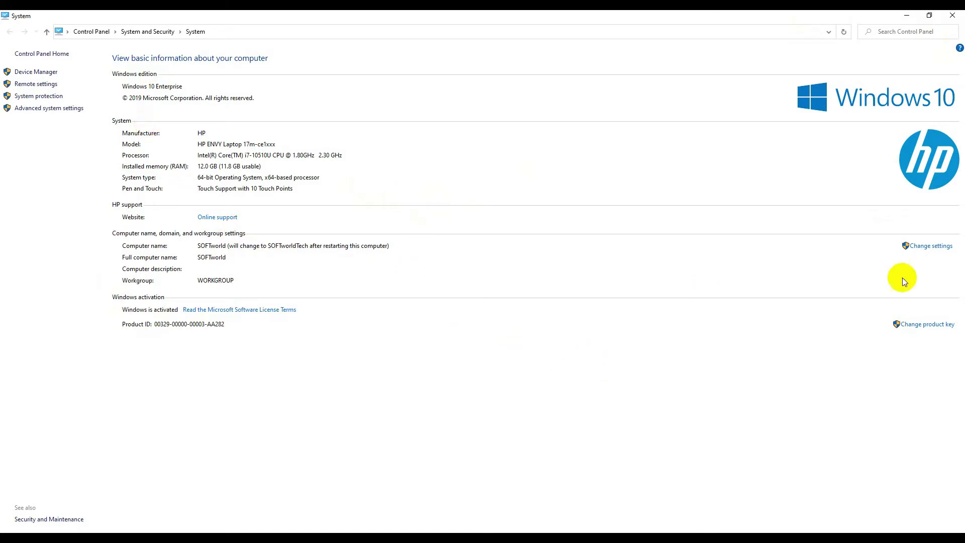
Step: Check the new computer name in the rename dialog without changing it, and close the System window
click(931, 246)
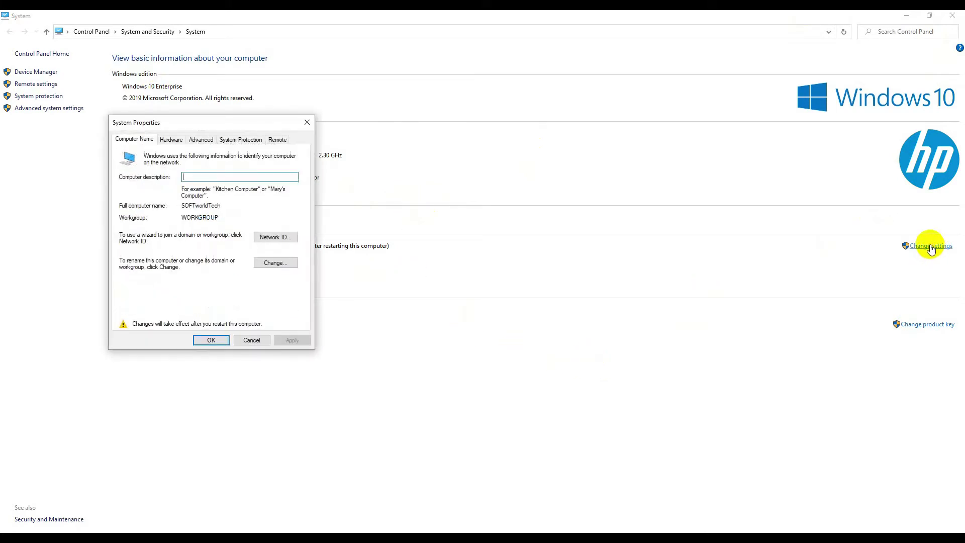
click(276, 263)
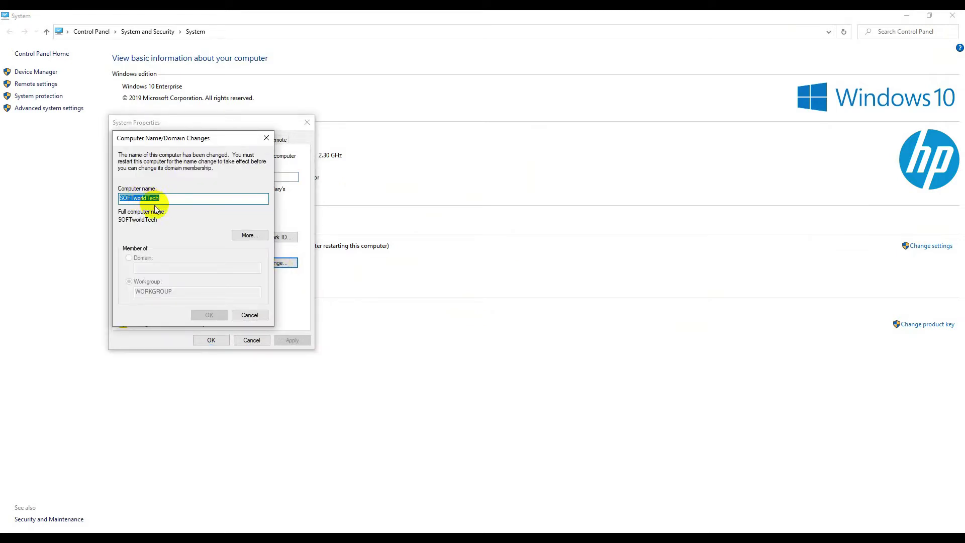
click(267, 138)
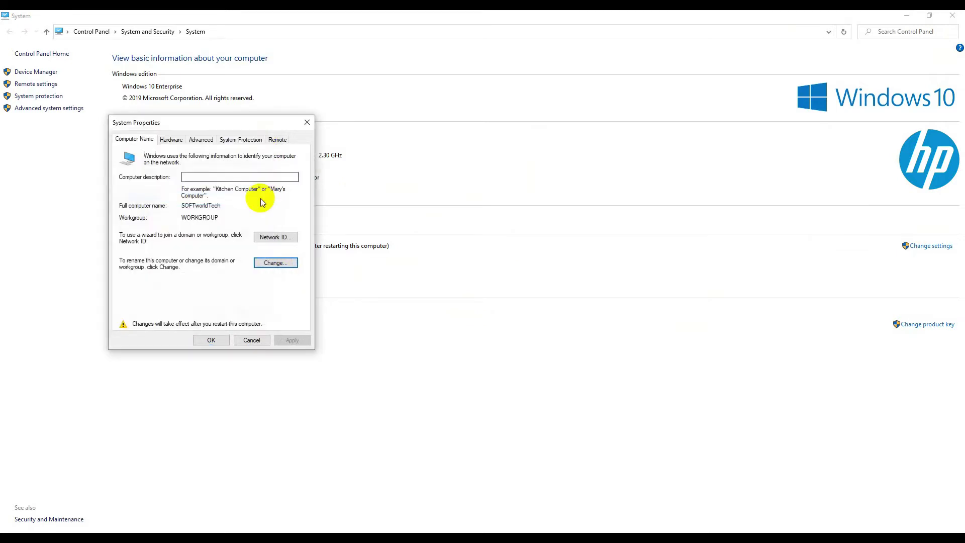
click(250, 340)
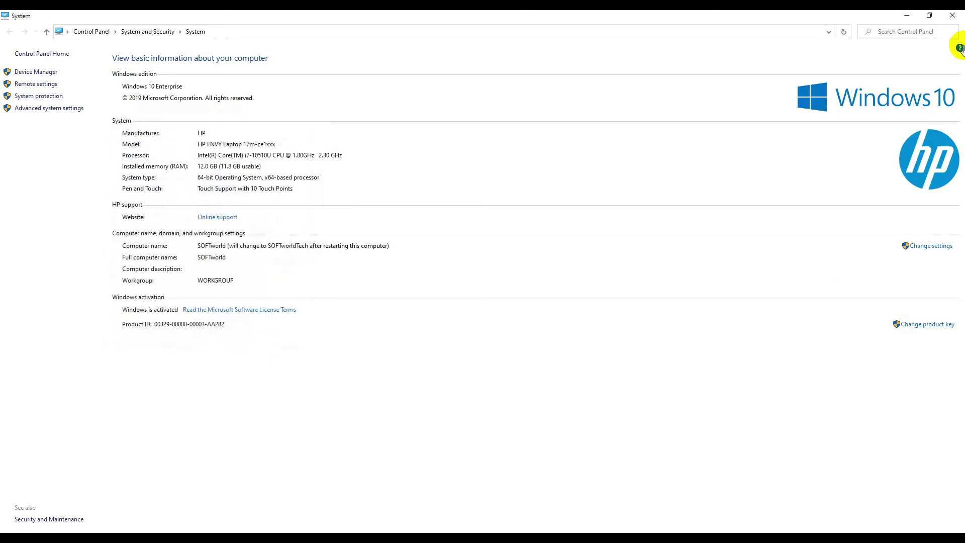
click(952, 15)
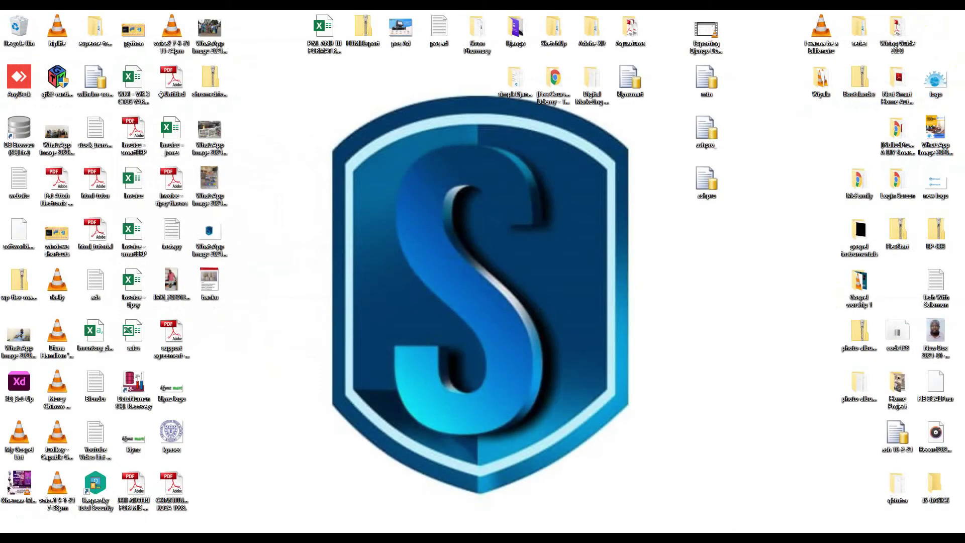
Step: Switch to the Notepad topic list, highlight the "Hotspot on ur computer" line, and minimize the notes
key(alt+Tab)
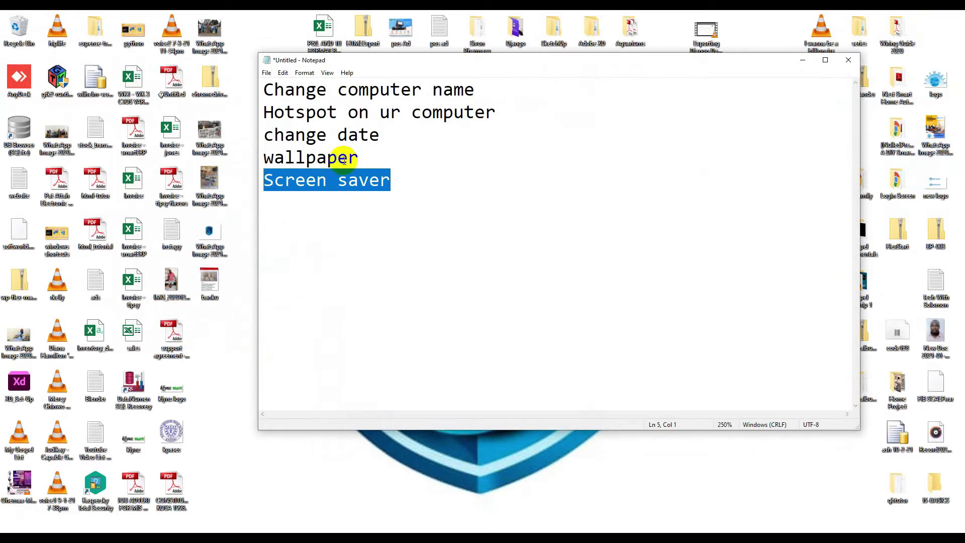
mouse_move(263, 113)
mouse_down()
mouse_move(510, 113)
mouse_move(262, 112)
mouse_up()
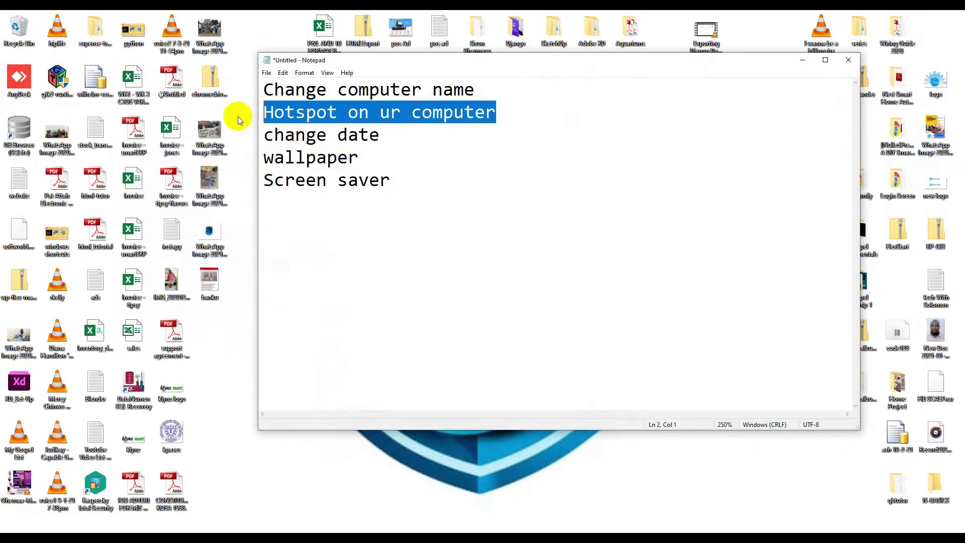
click(803, 61)
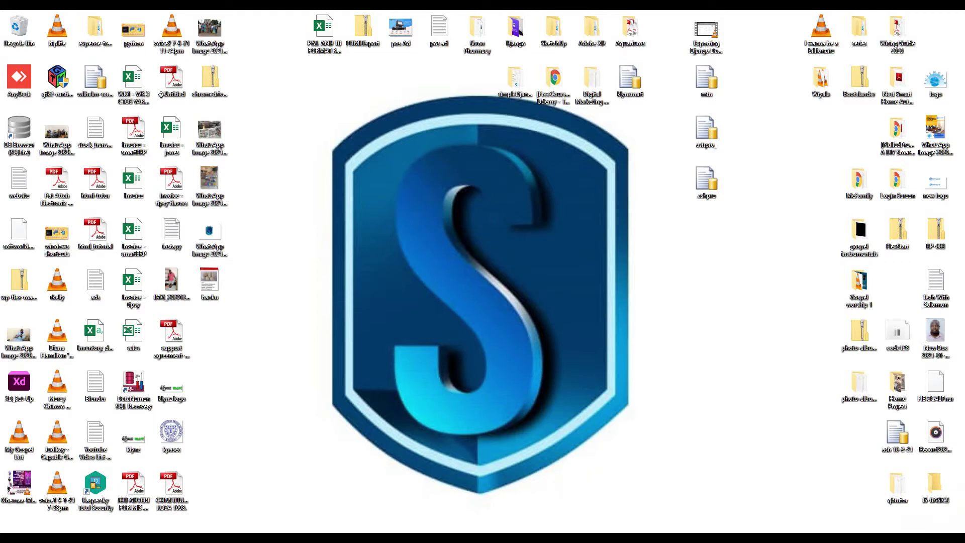
Step: Open the Windows Action Center to show its notifications and quick actions
key(super+a)
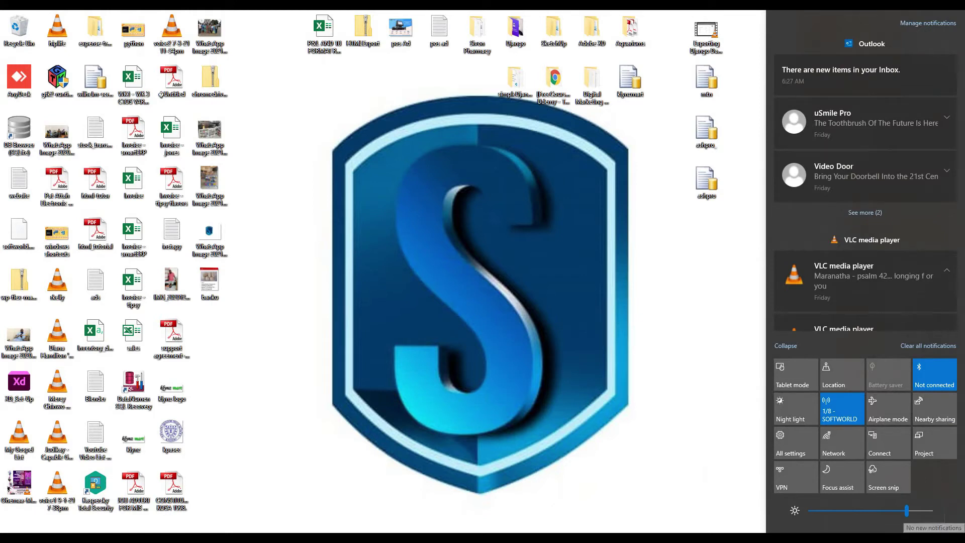
key(super+a)
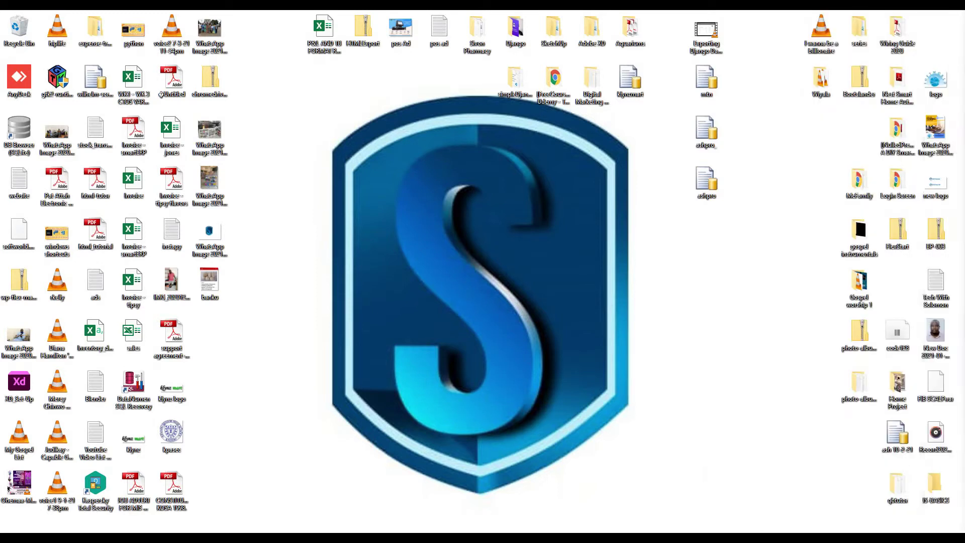
key(super+a)
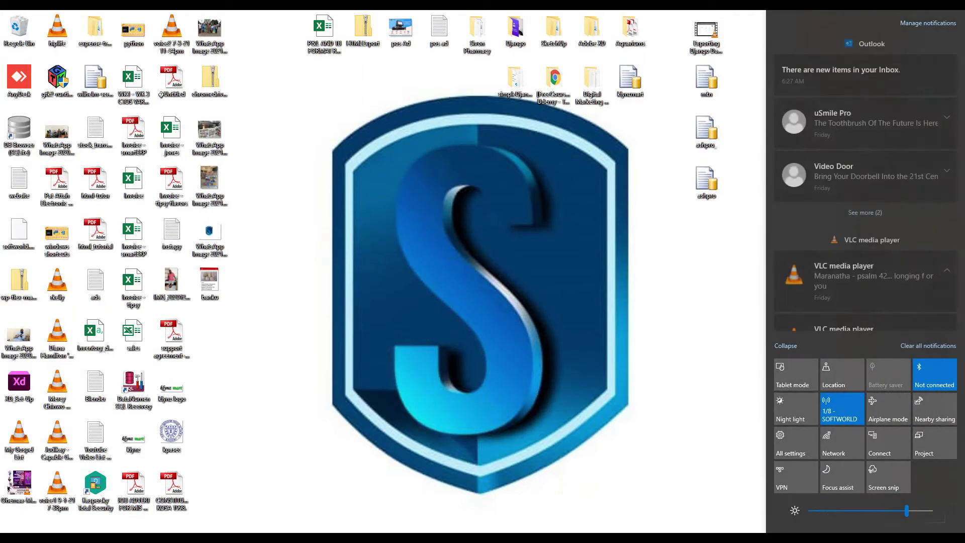
click(951, 499)
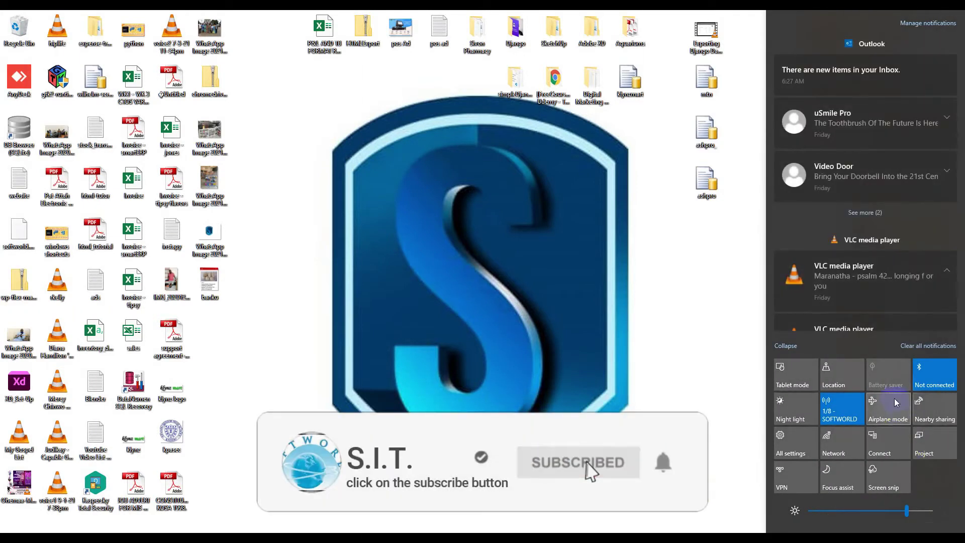
Step: Turn the mobile hotspot off and back on from the quick actions
click(841, 416)
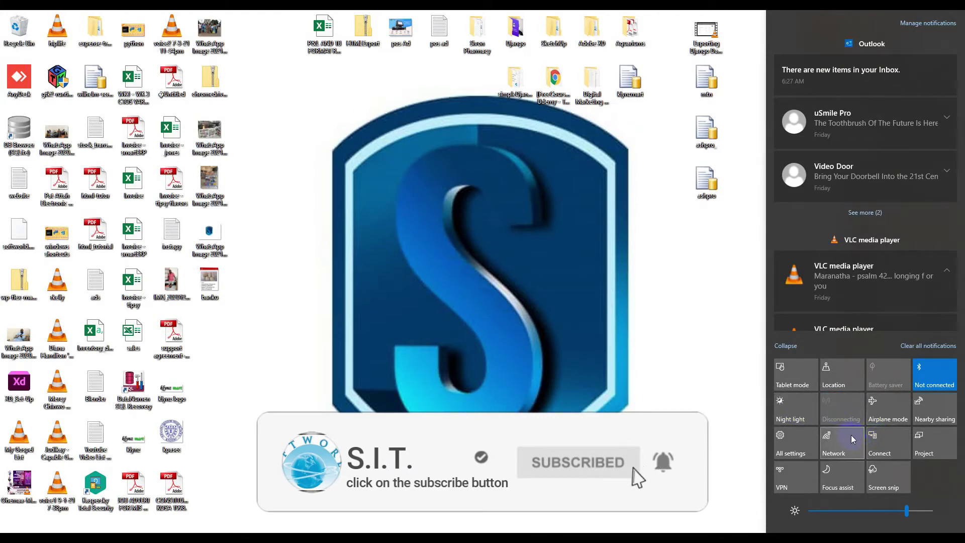
click(836, 441)
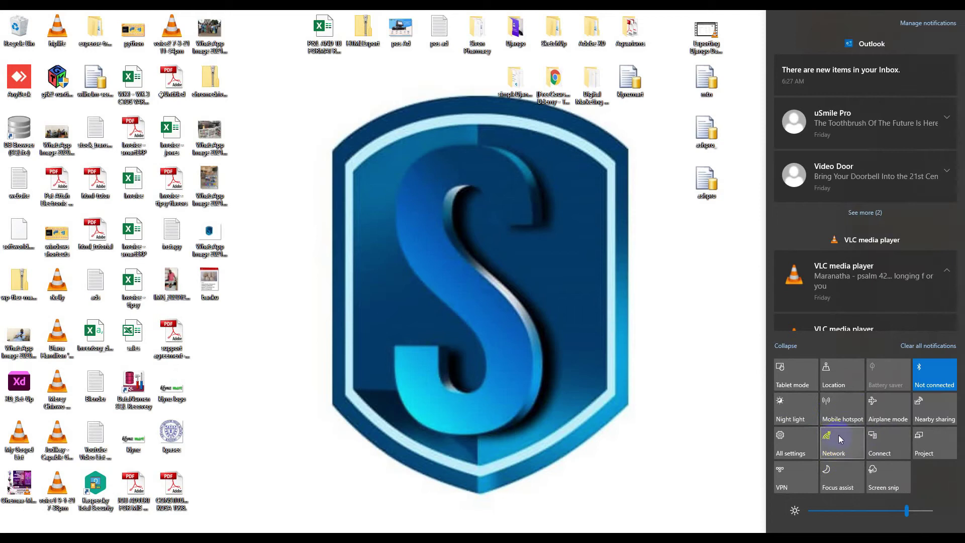
click(841, 419)
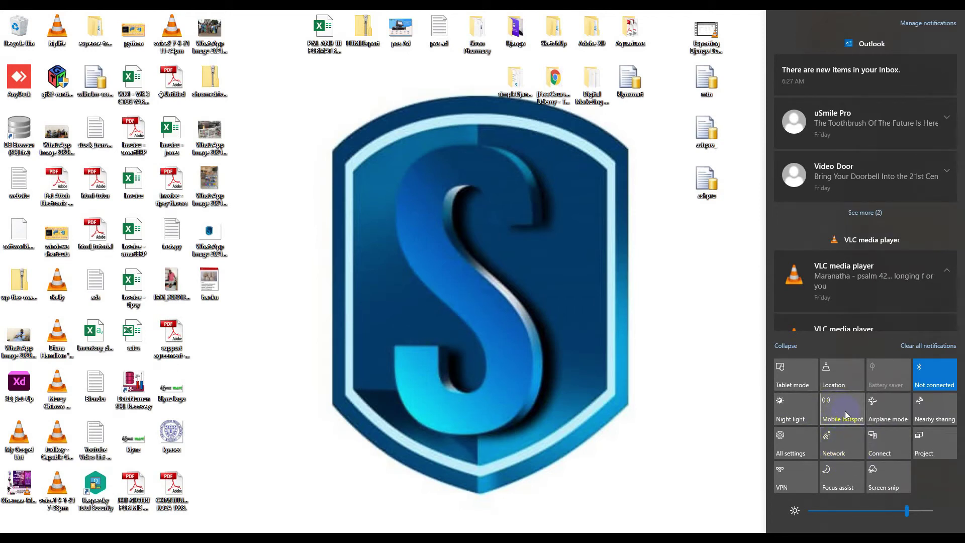
click(846, 416)
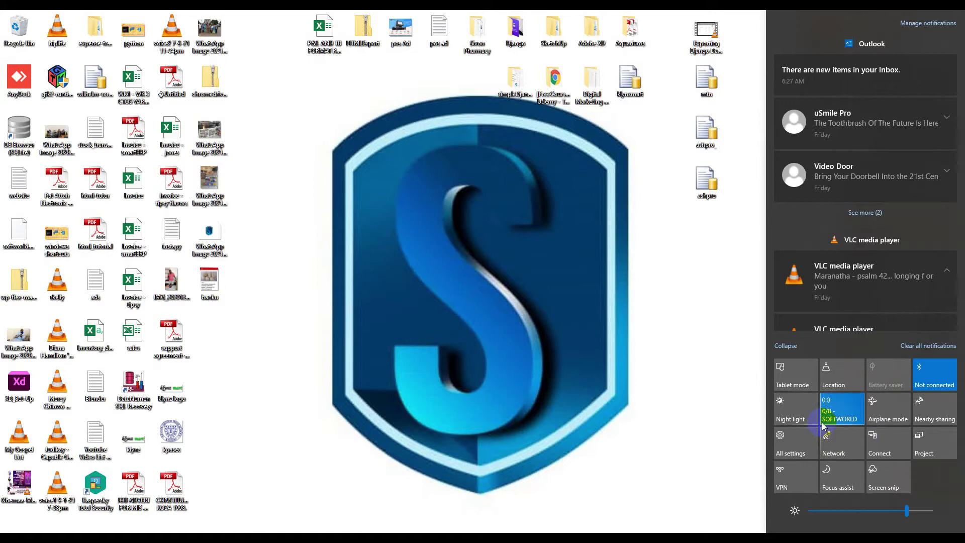
click(841, 408)
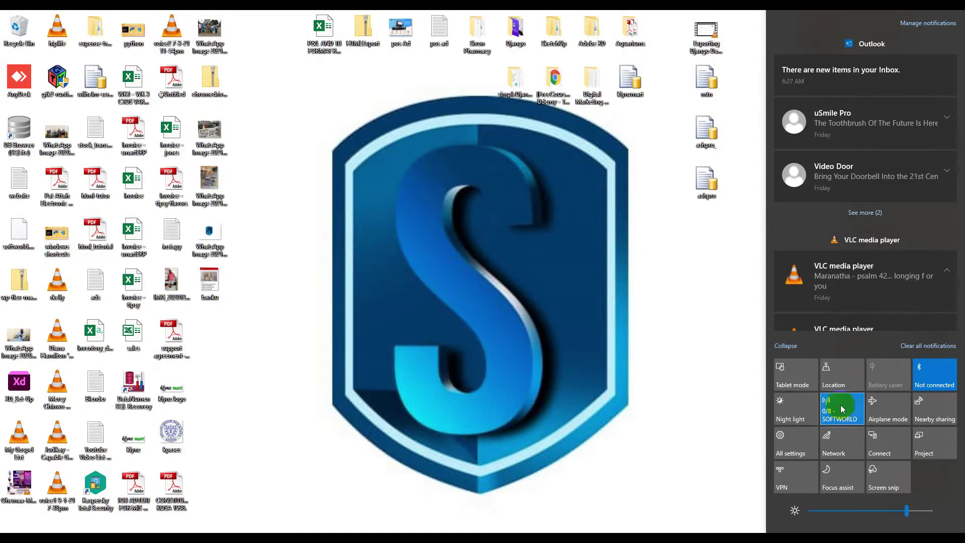
Step: Open the mobile hotspot settings, review the editable network name and password without changing them, and close Settings
right_click(838, 411)
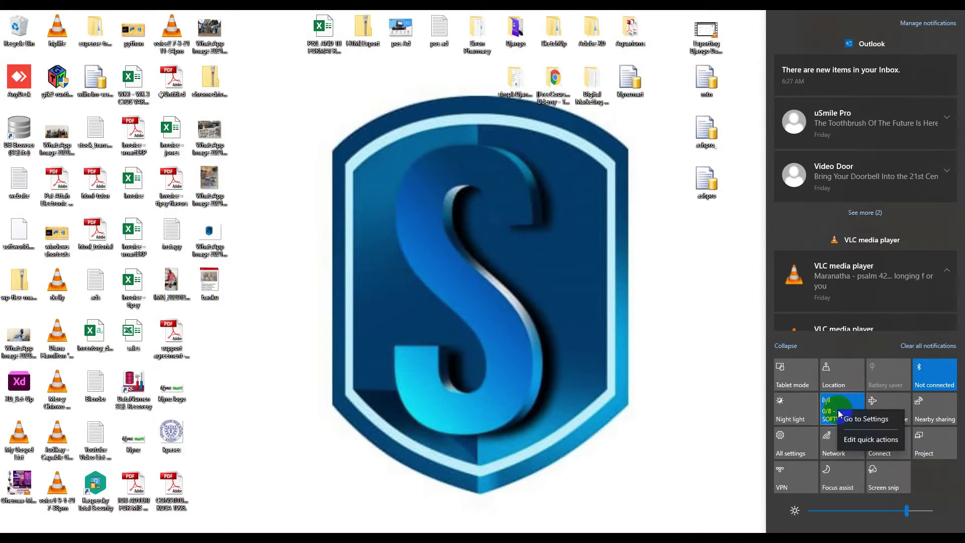
click(865, 421)
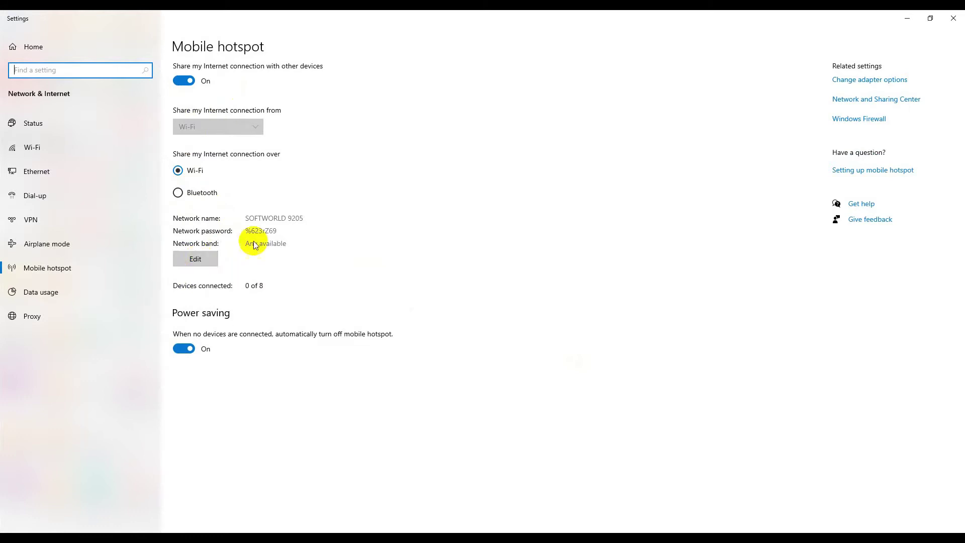
click(203, 259)
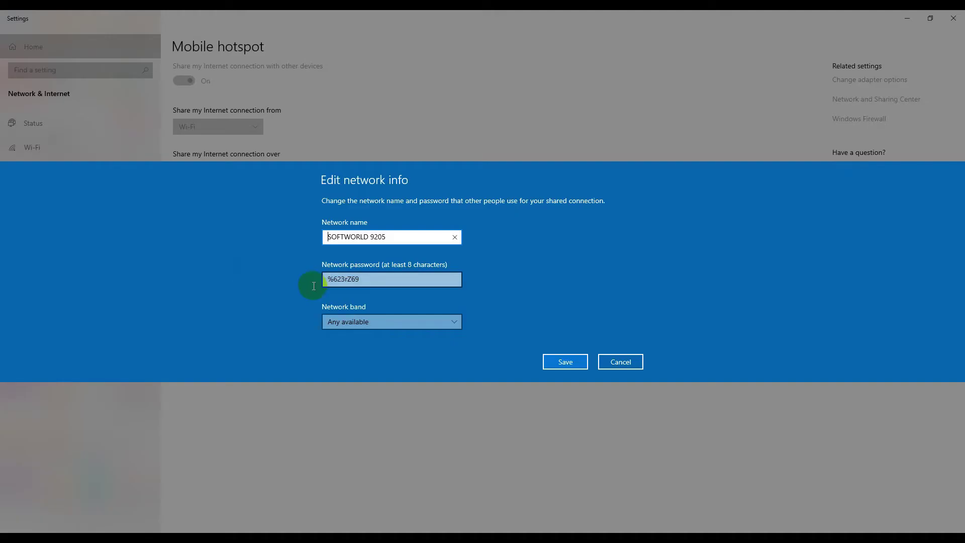
drag(358, 278, 315, 278)
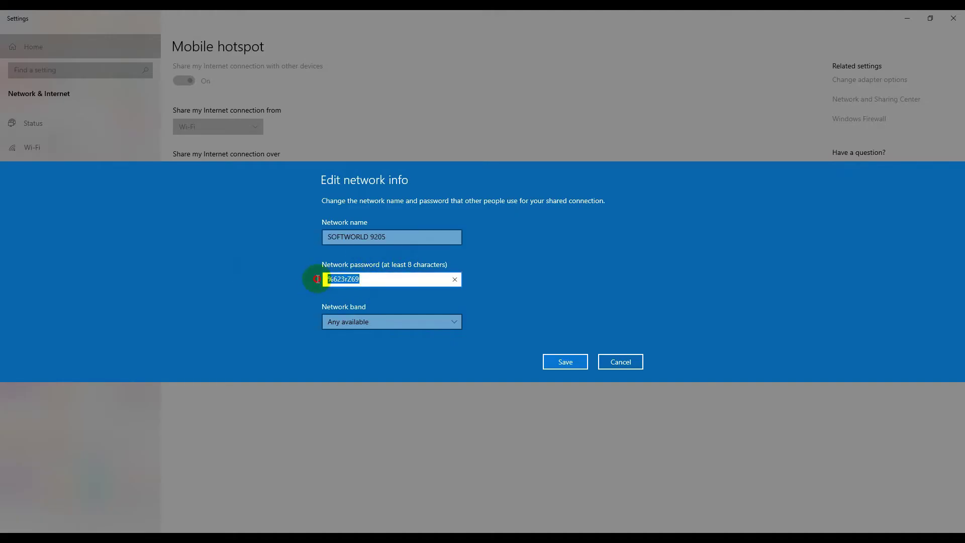
drag(403, 232, 324, 237)
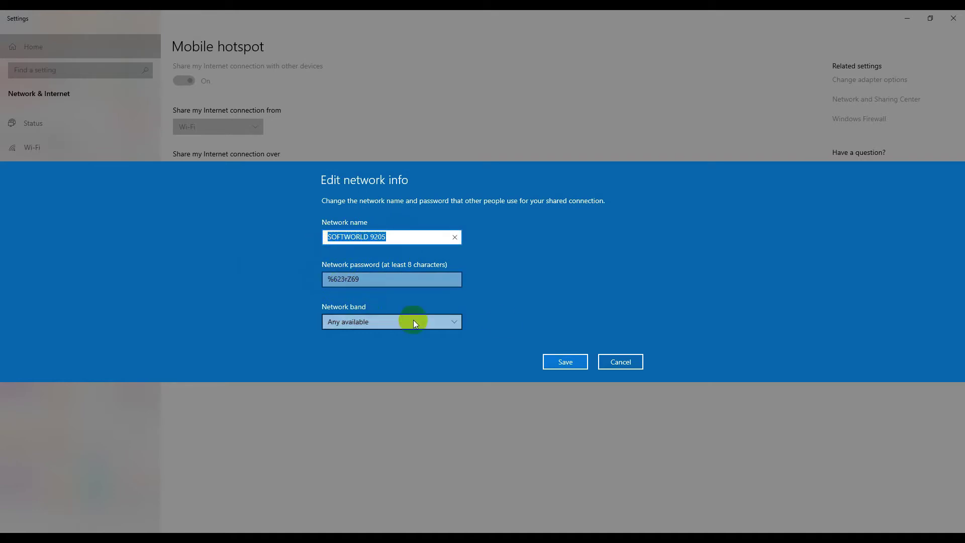
click(621, 362)
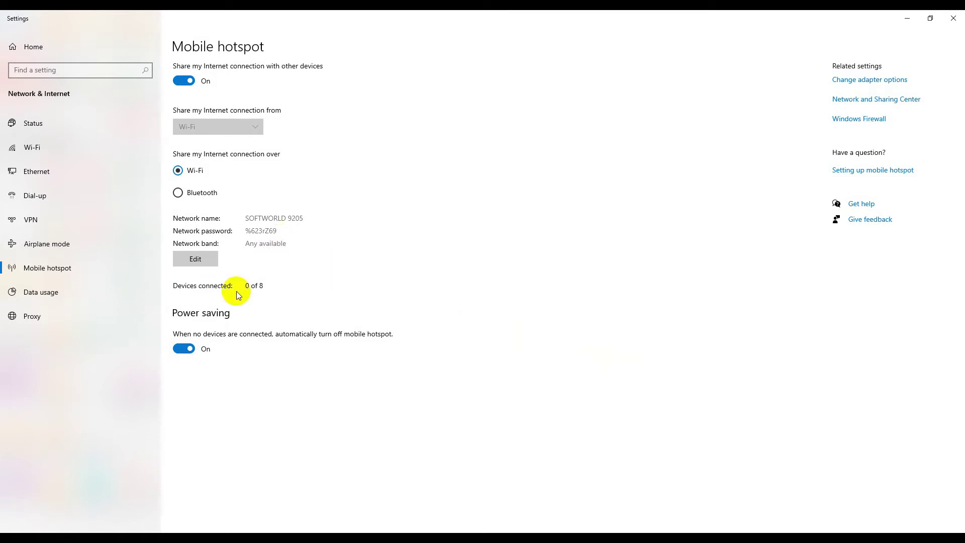
click(954, 21)
Step: Switch to the Notepad topic list, highlight the "change date" line, and minimize the notes
key(alt+Tab)
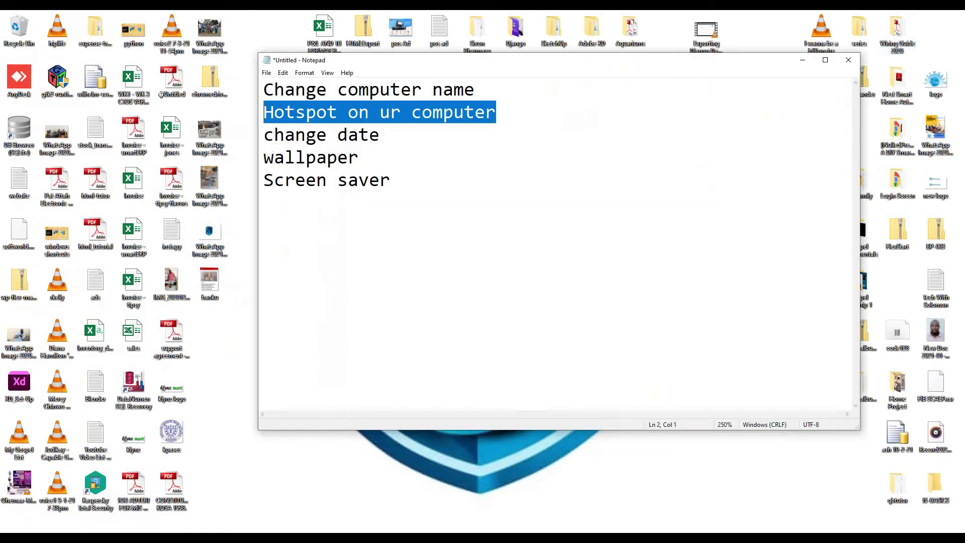
drag(388, 134, 256, 130)
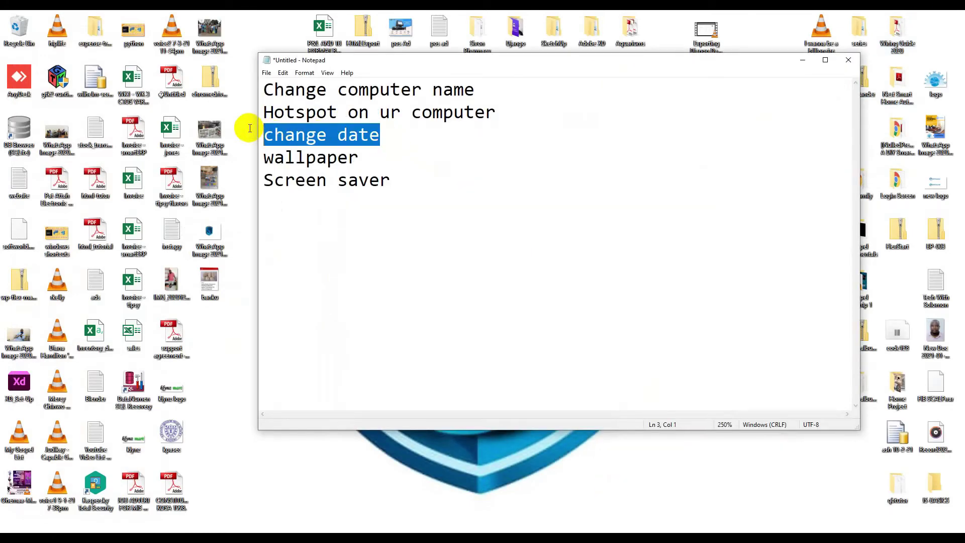
click(802, 60)
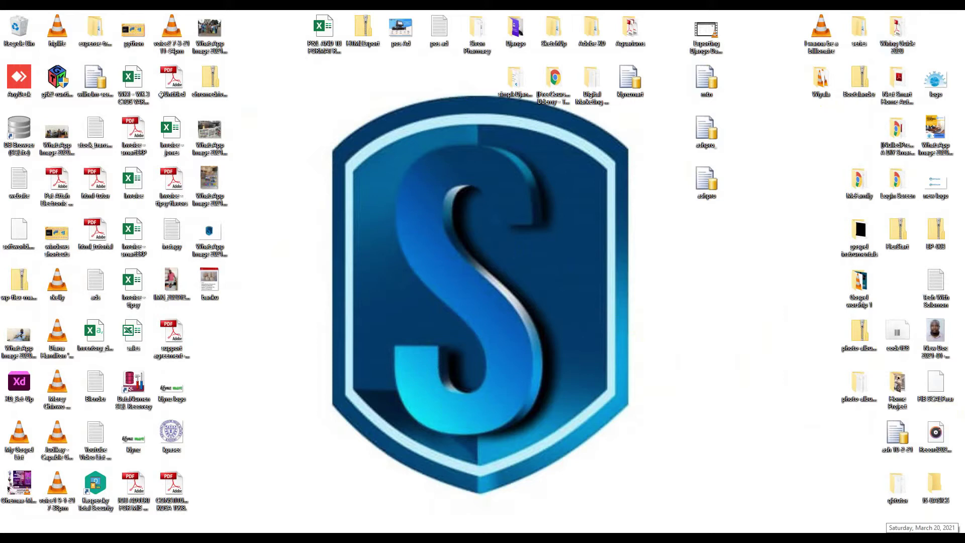
Step: Check the taskbar calendar and open the Date & time settings
click(928, 536)
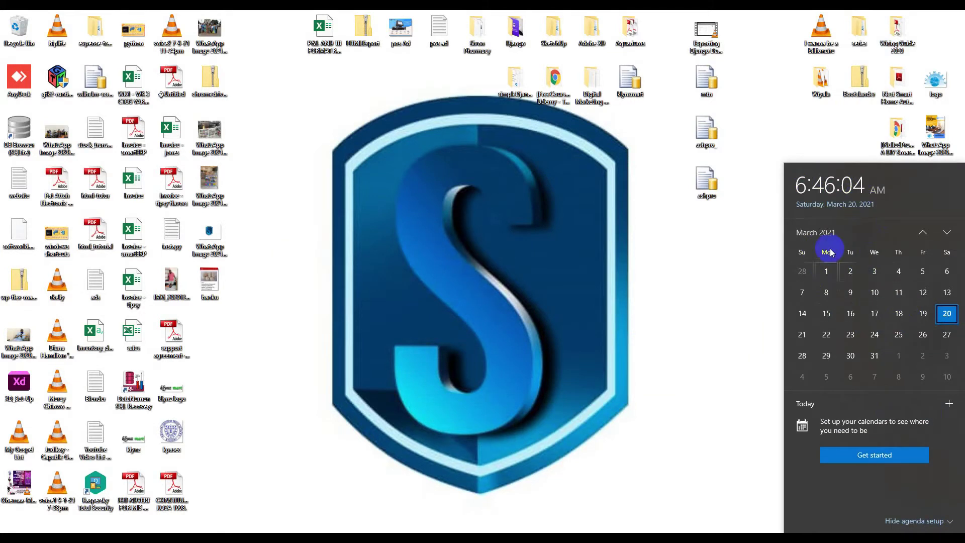
click(728, 454)
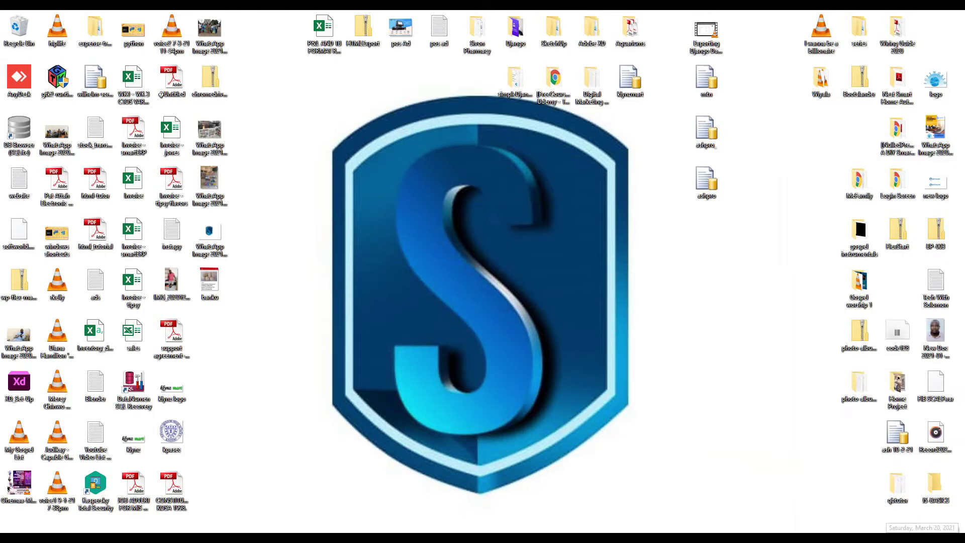
right_click(924, 536)
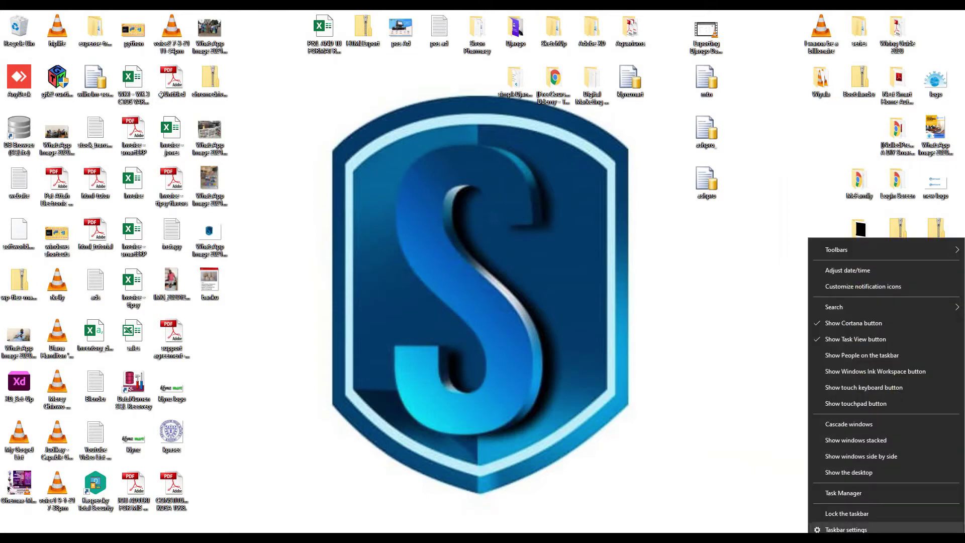
click(853, 271)
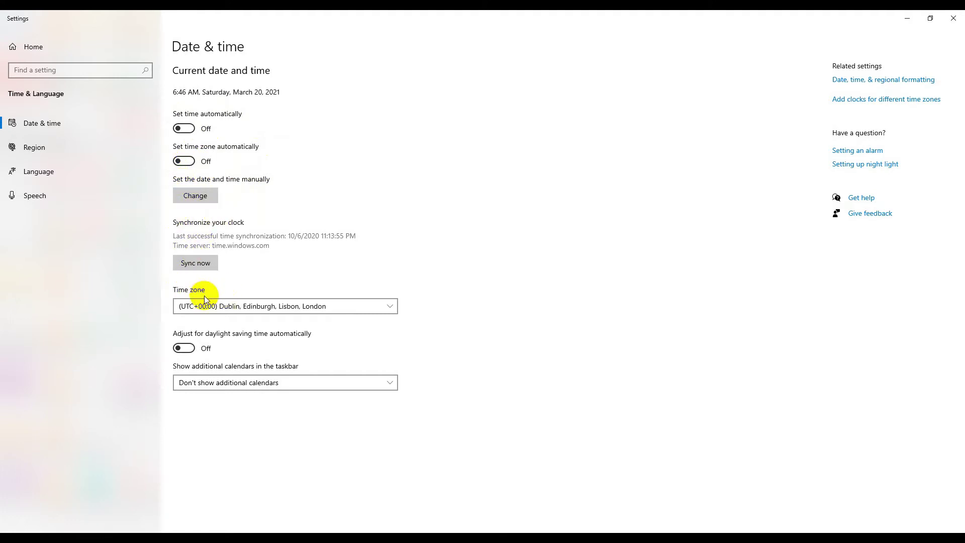
Step: Review the month, day, year and hour choices for the manual date and time, and apply March 20, 2021, 6:46 AM
click(200, 200)
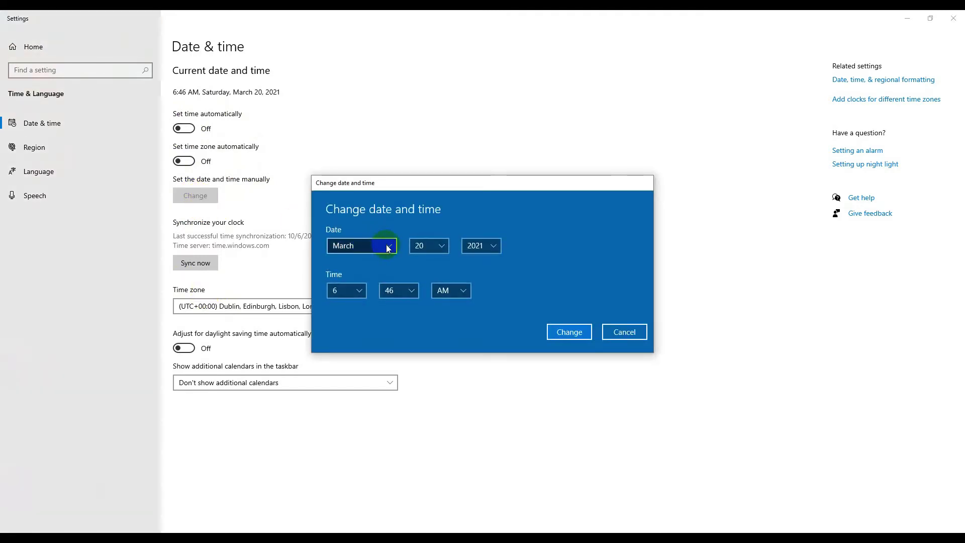
click(384, 246)
click(458, 224)
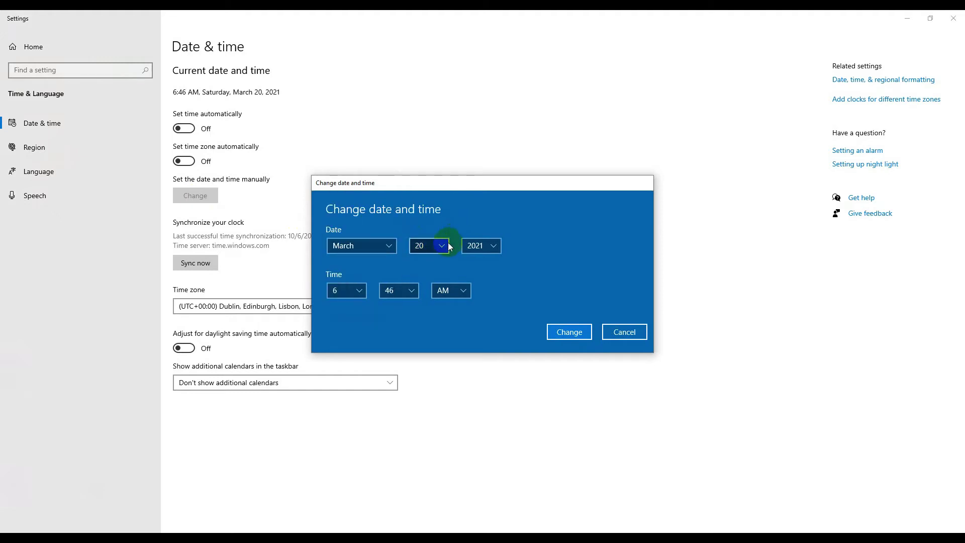
click(442, 246)
click(443, 242)
click(495, 244)
click(565, 235)
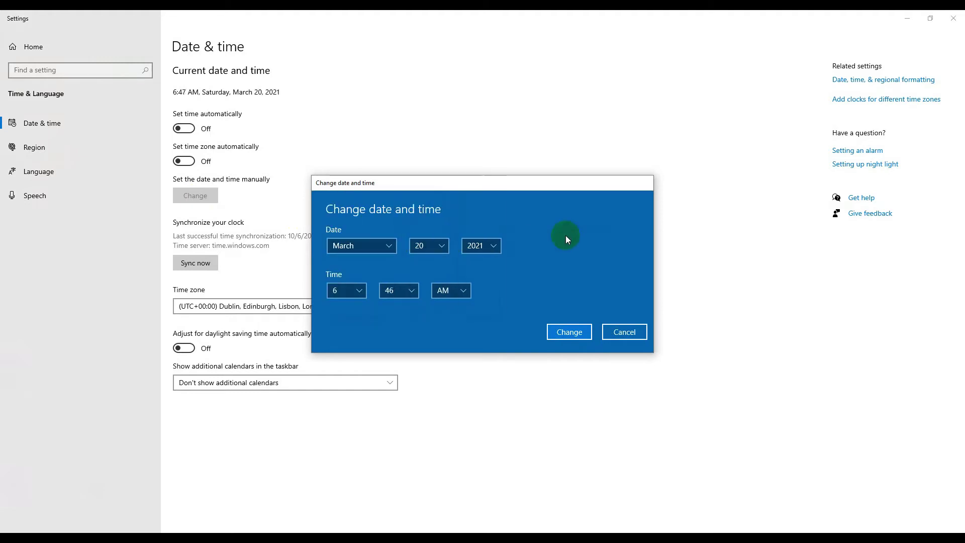
click(359, 294)
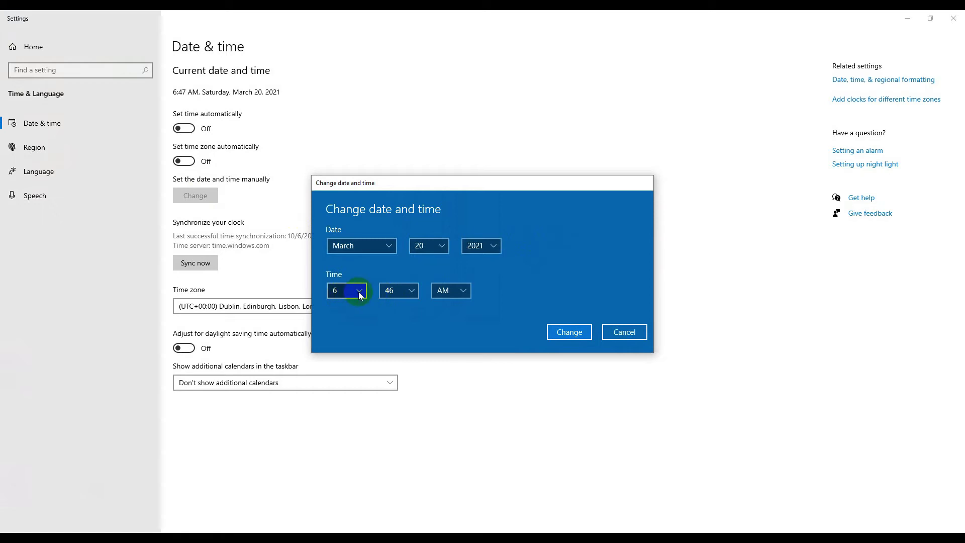
click(388, 269)
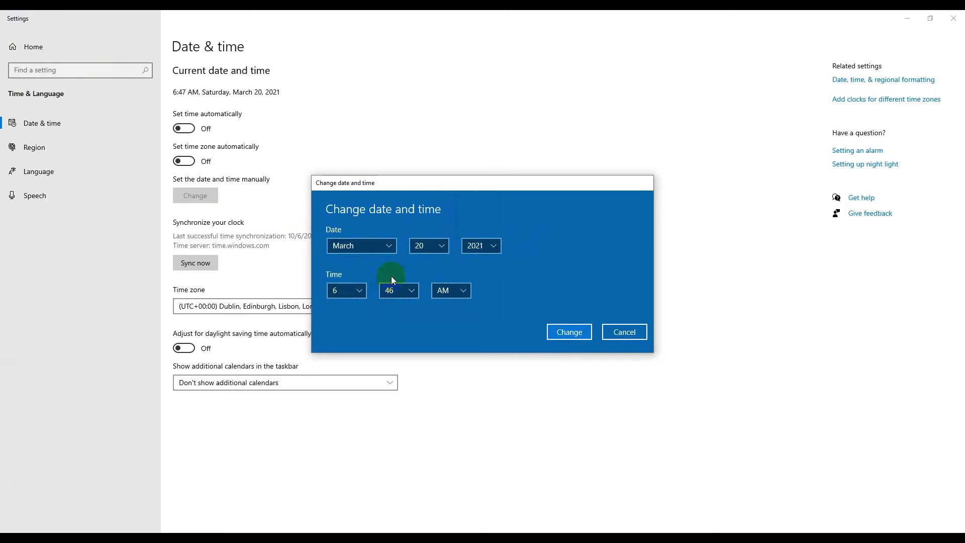
click(571, 332)
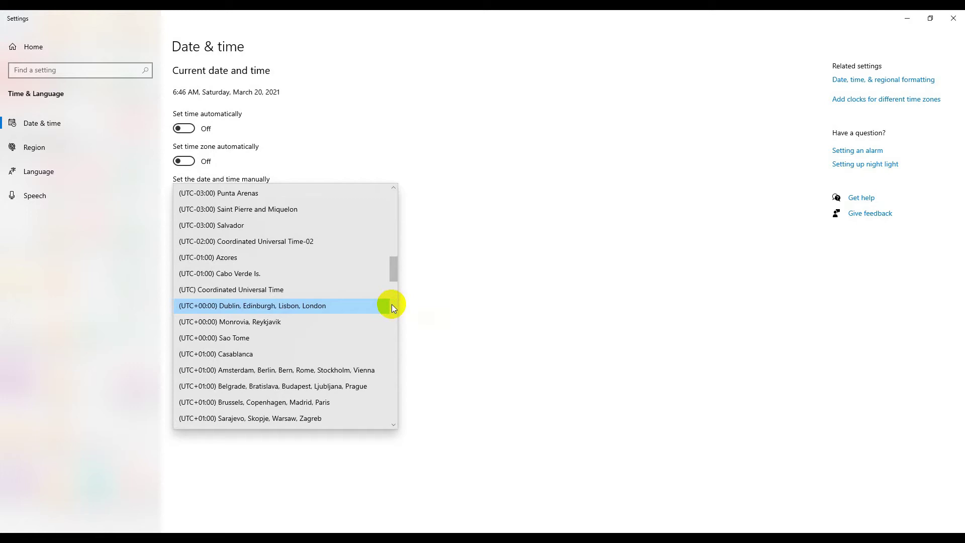
Step: View the available time zones without picking another one, and close Settings
click(465, 302)
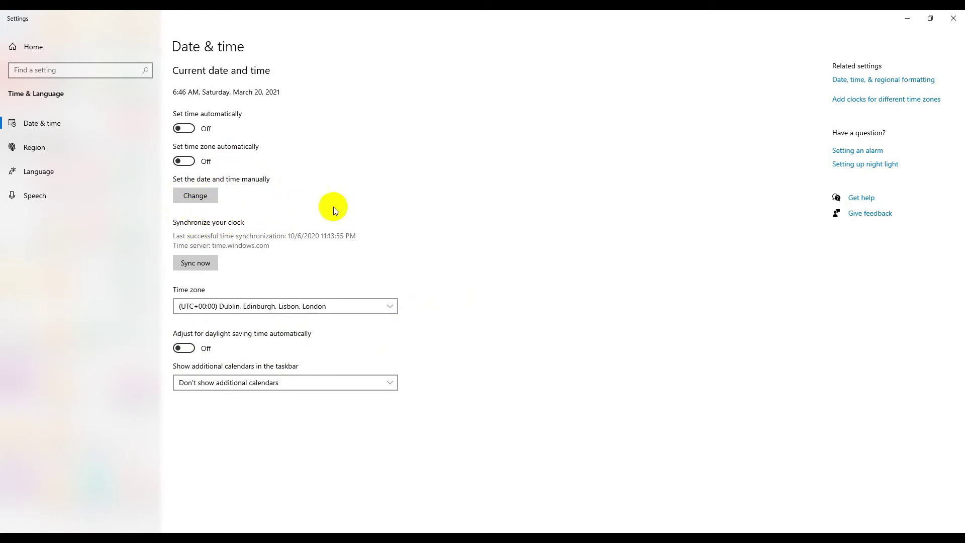
click(954, 20)
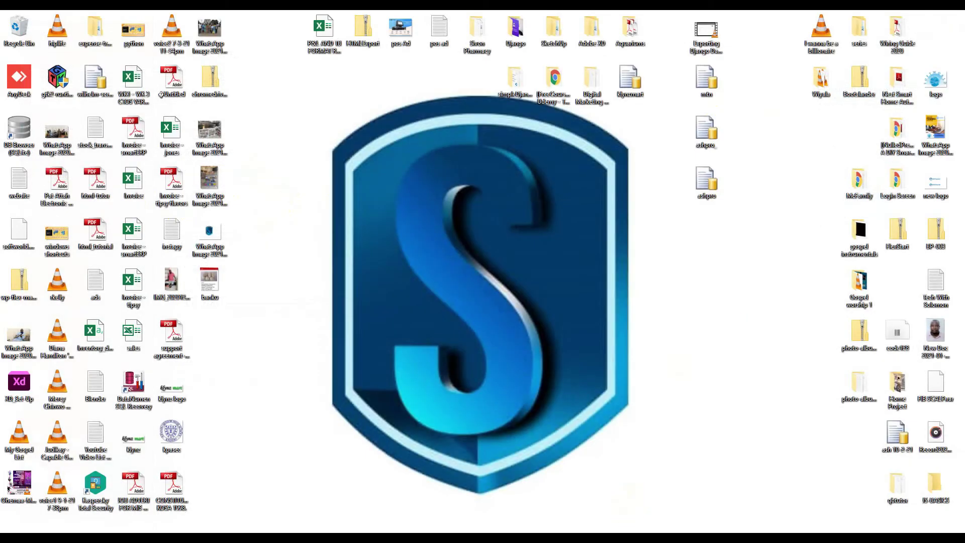
Step: Return to the desktop and open a new File Explorer window at the wallpaper folder inside SOFTworld on drive C
key(alt+Tab)
key(super+d)
right_click(194, 538)
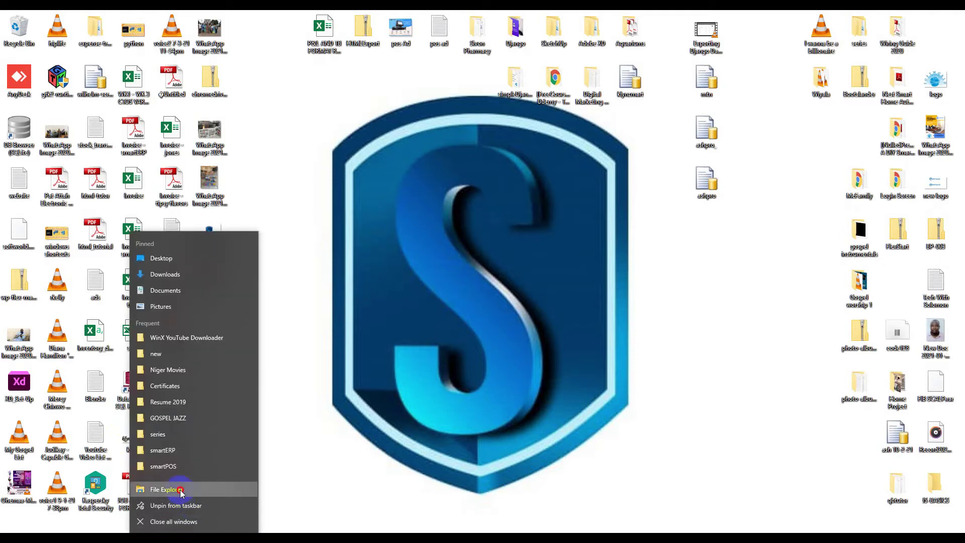
click(186, 491)
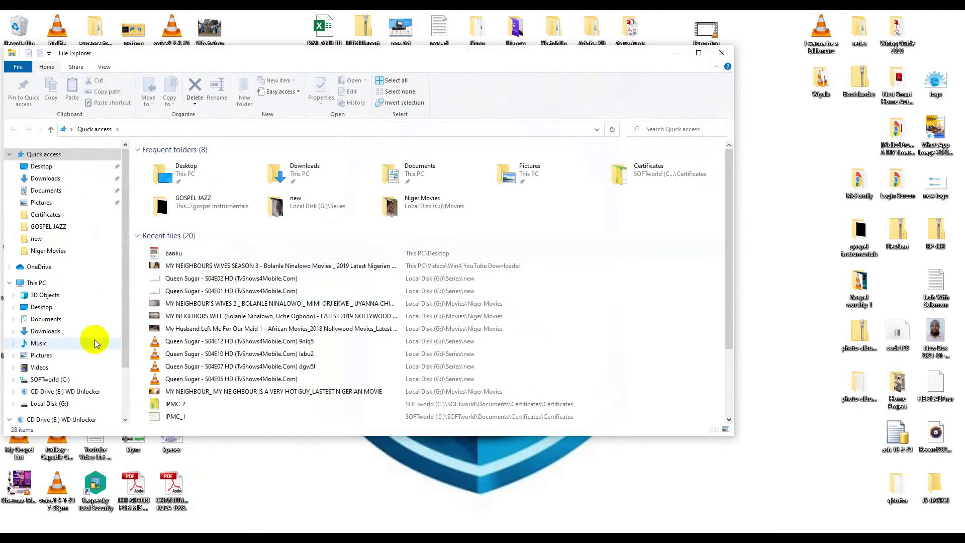
click(56, 380)
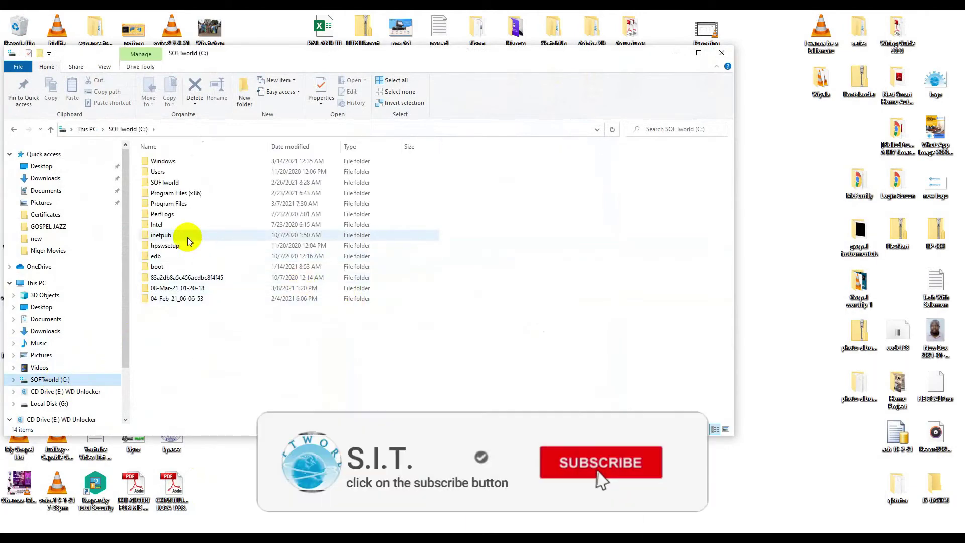
double_click(163, 182)
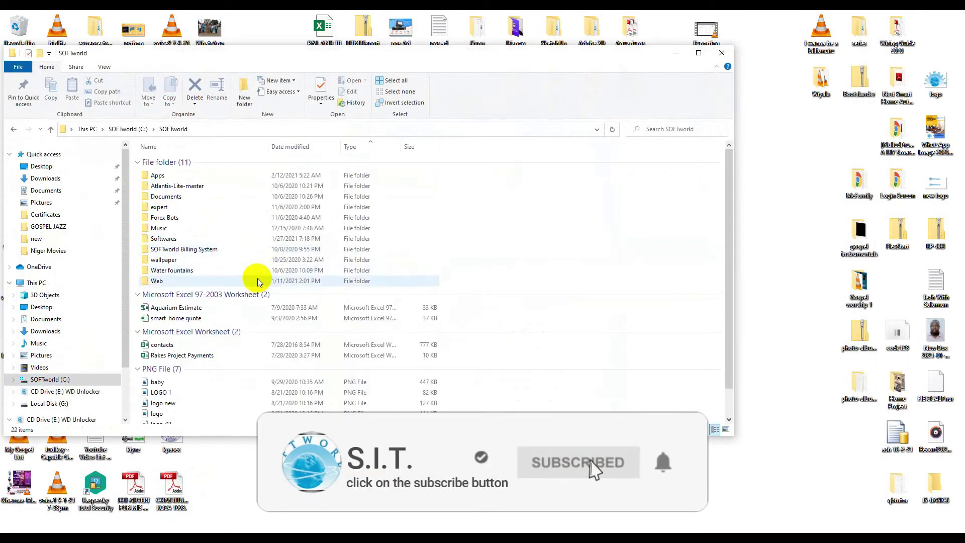
double_click(173, 260)
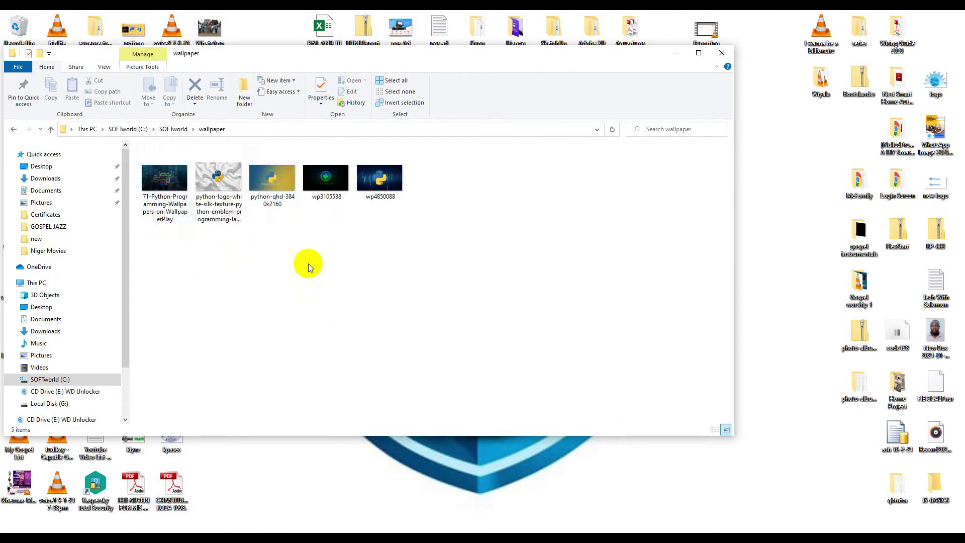
Step: Set the python-logo-white-silk-texture image as the desktop background, view it on the desktop, and restore the wallpaper folder window
right_click(219, 175)
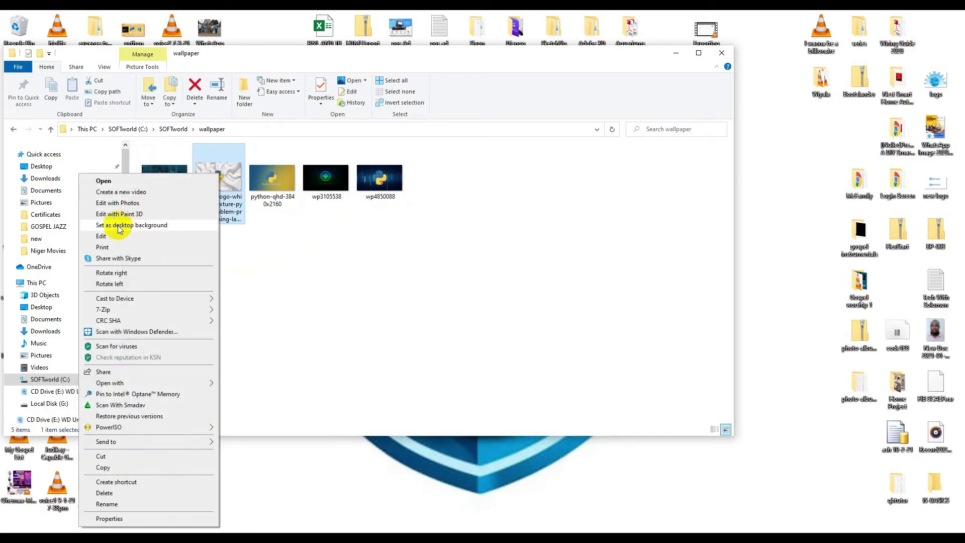
click(143, 227)
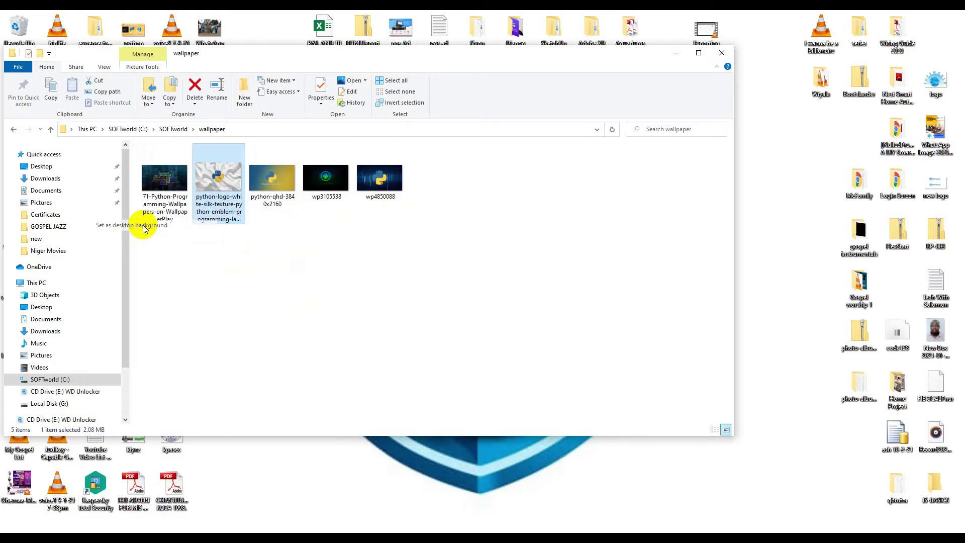
click(676, 53)
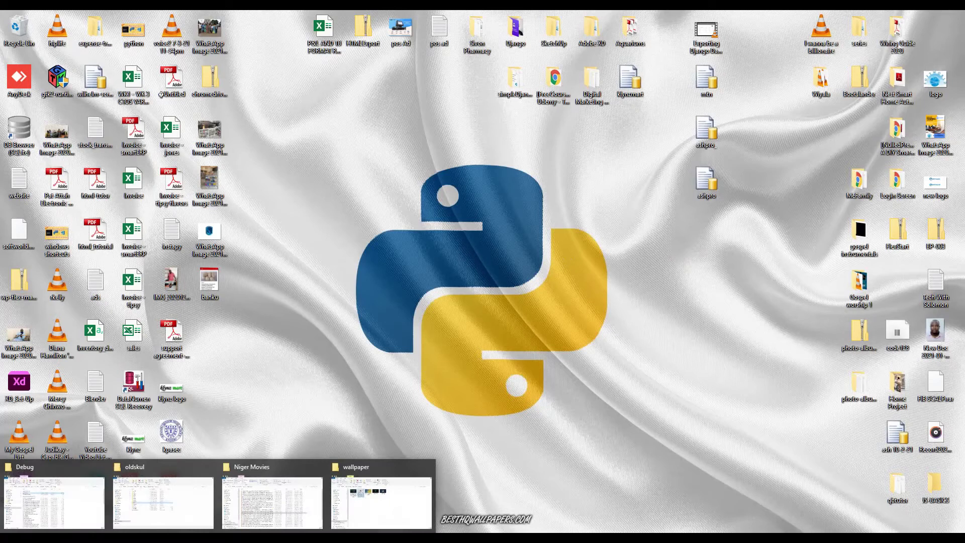
click(370, 496)
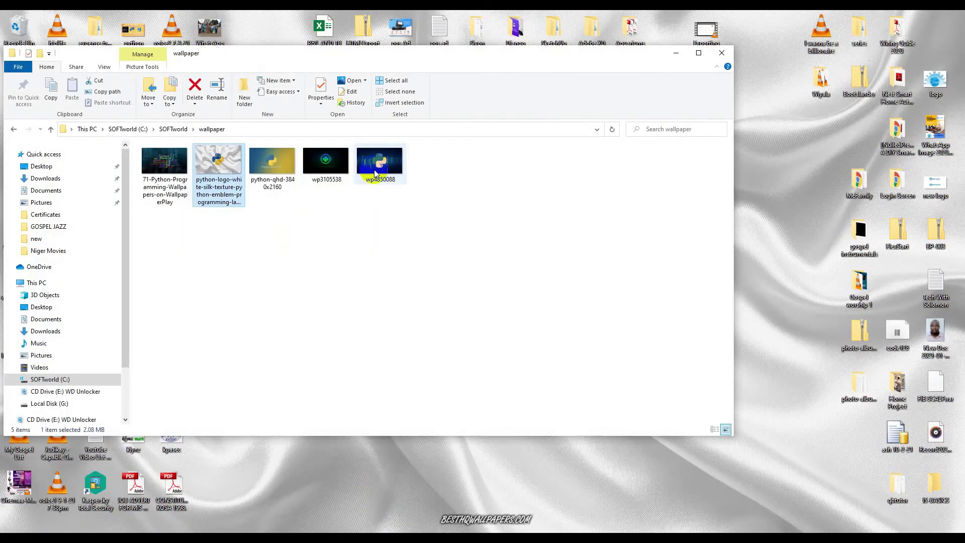
Step: Set the wp4850088 image as the desktop background, view it on the desktop, and close the wallpaper folder window
right_click(381, 168)
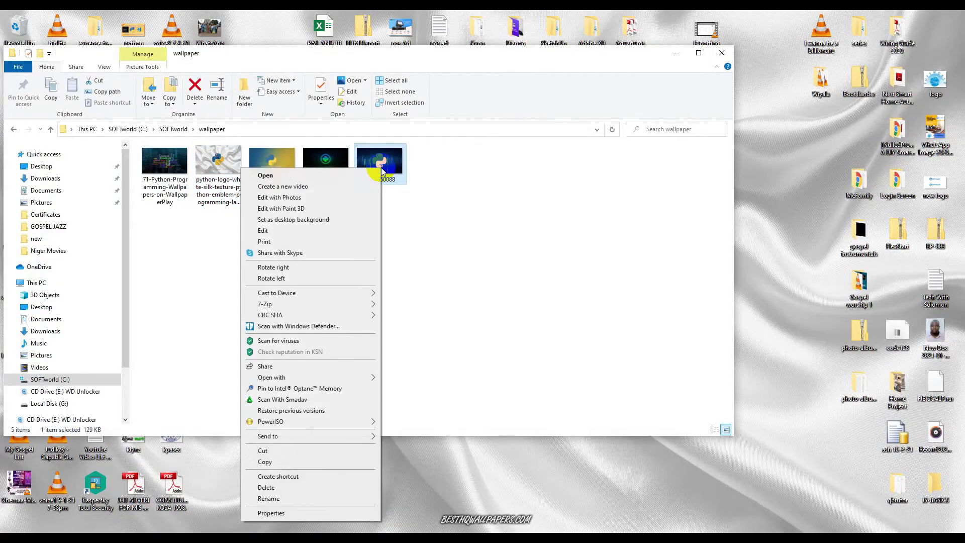
click(302, 219)
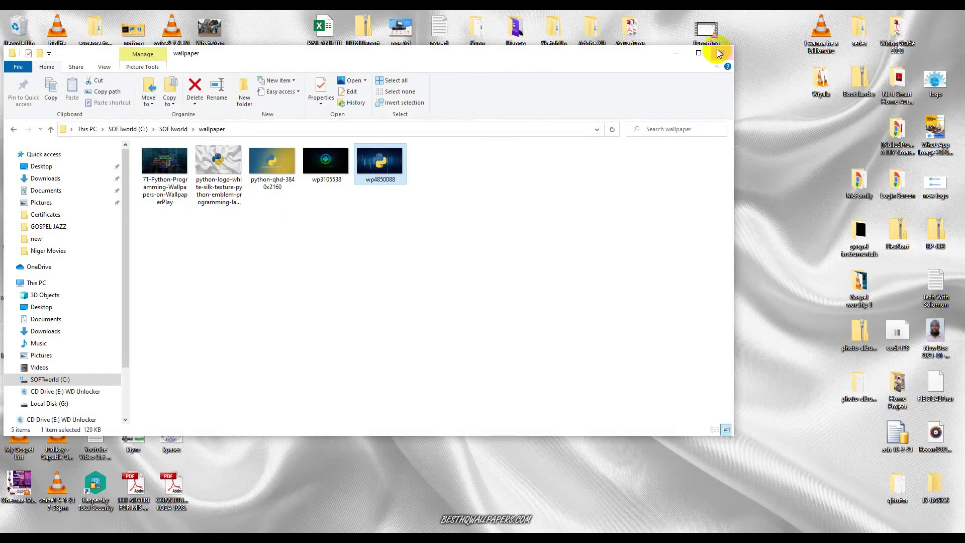
click(677, 53)
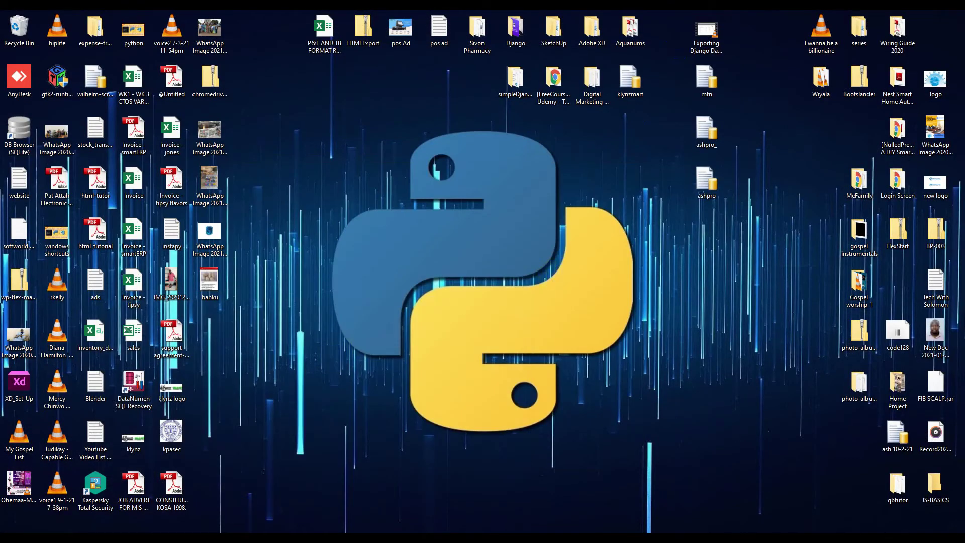
mouse_move(116, 538)
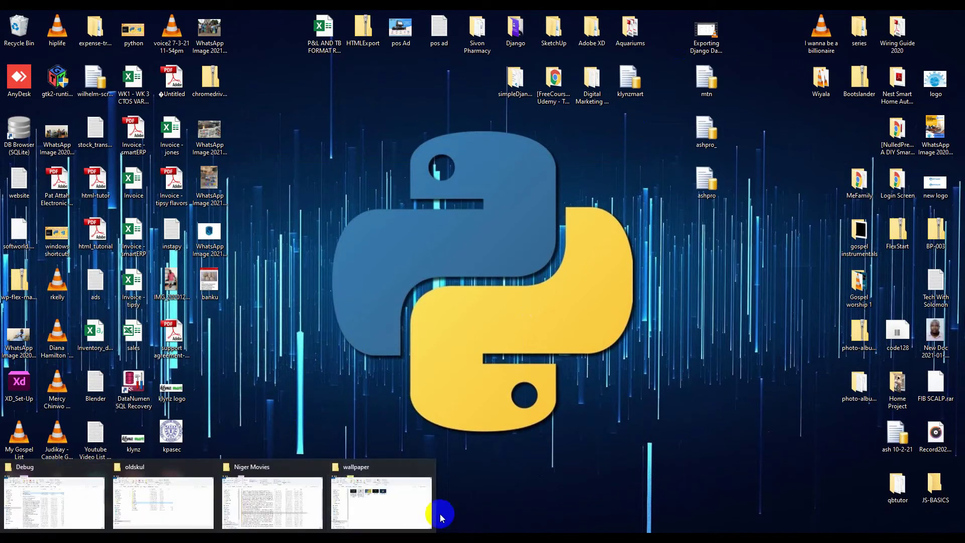
click(387, 497)
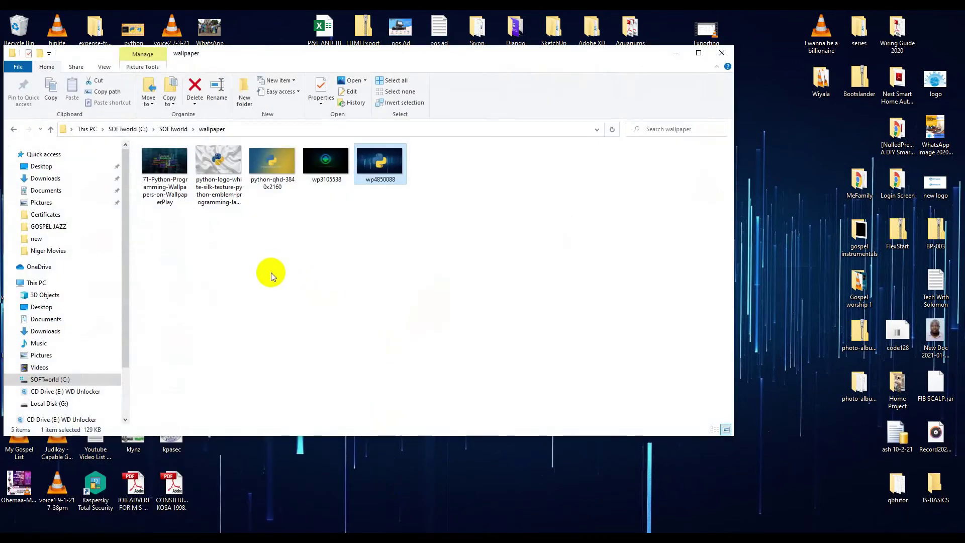
click(724, 53)
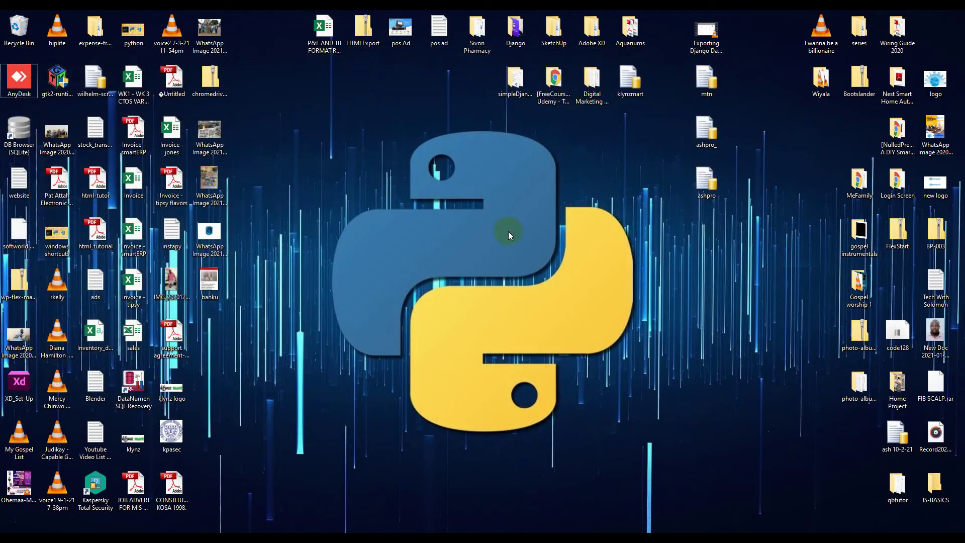
Step: Set the WhatsApp image with the blue shield logo on the desktop as the background and view the result
right_click(208, 230)
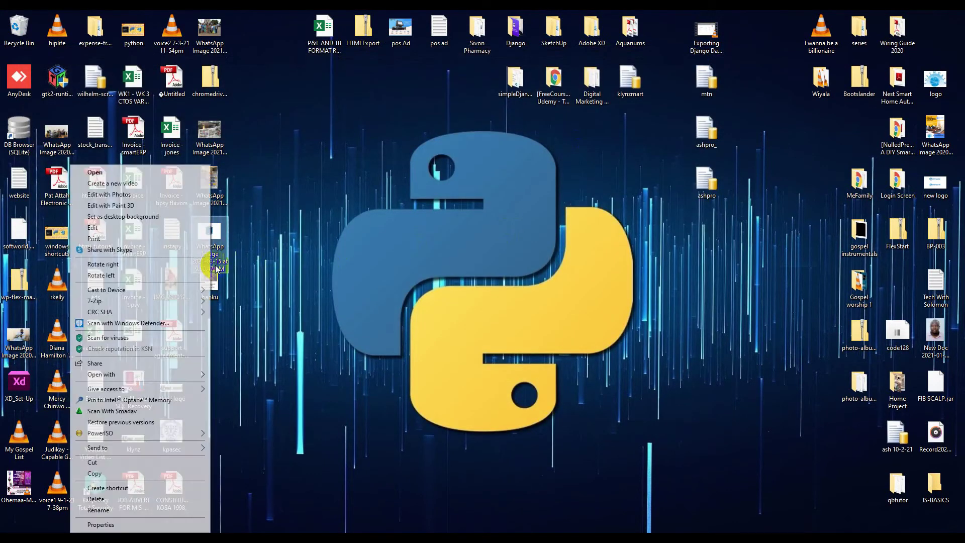
click(130, 217)
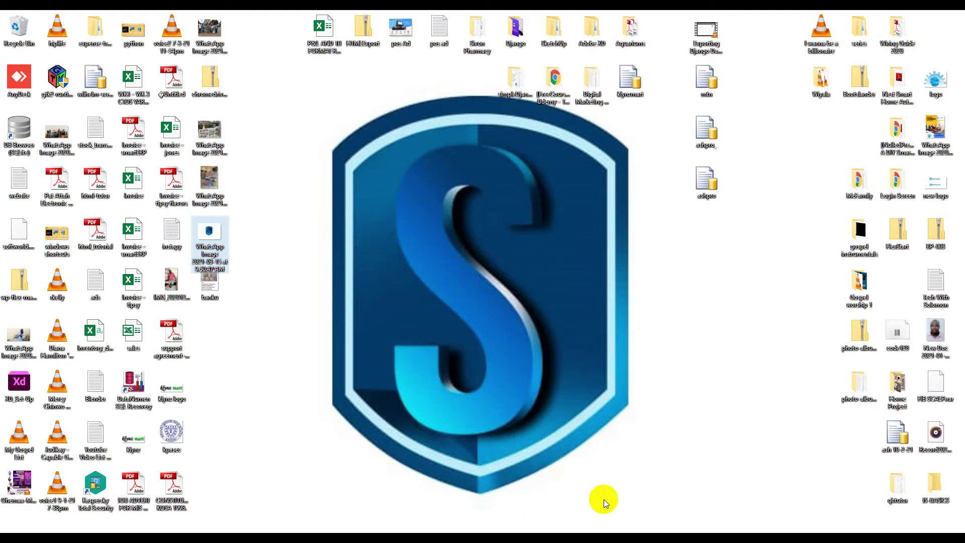
mouse_move(638, 538)
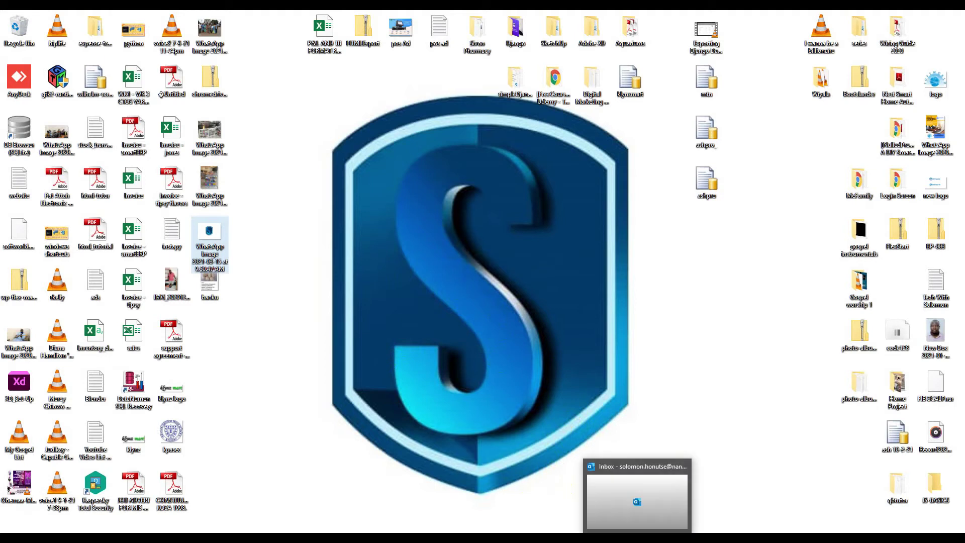
key(alt+Tab)
key(super+d)
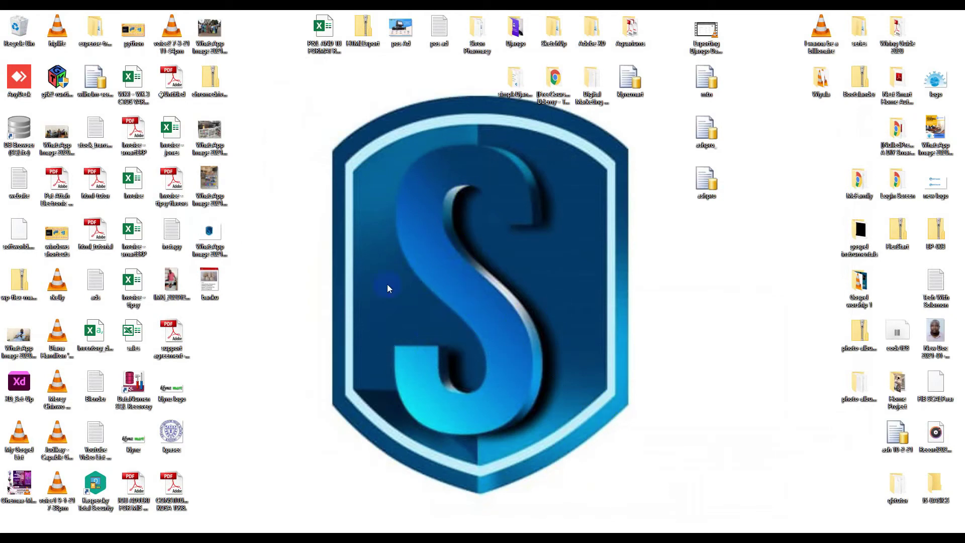
Step: Open the desktop's personalization settings and shrink the window so that the desktop can be seen around it
right_click(290, 294)
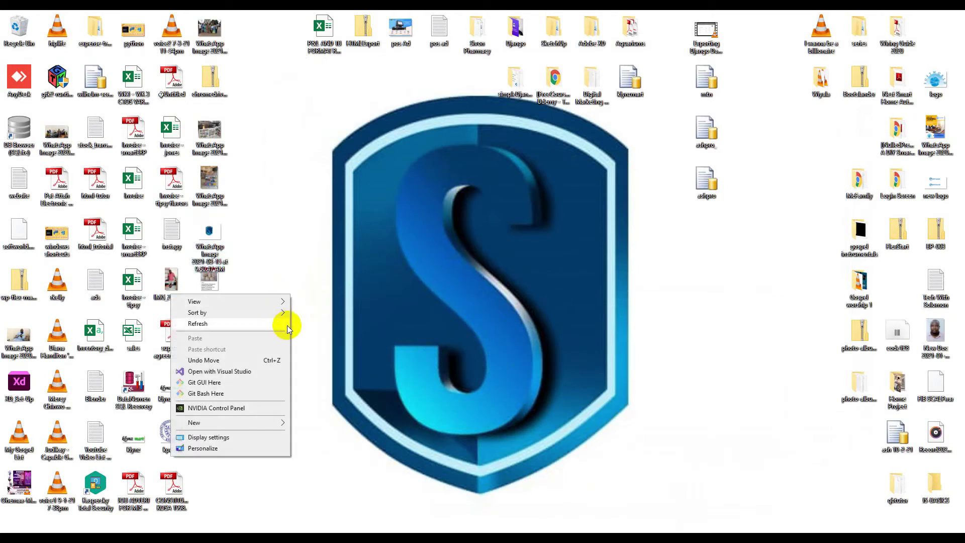
click(215, 448)
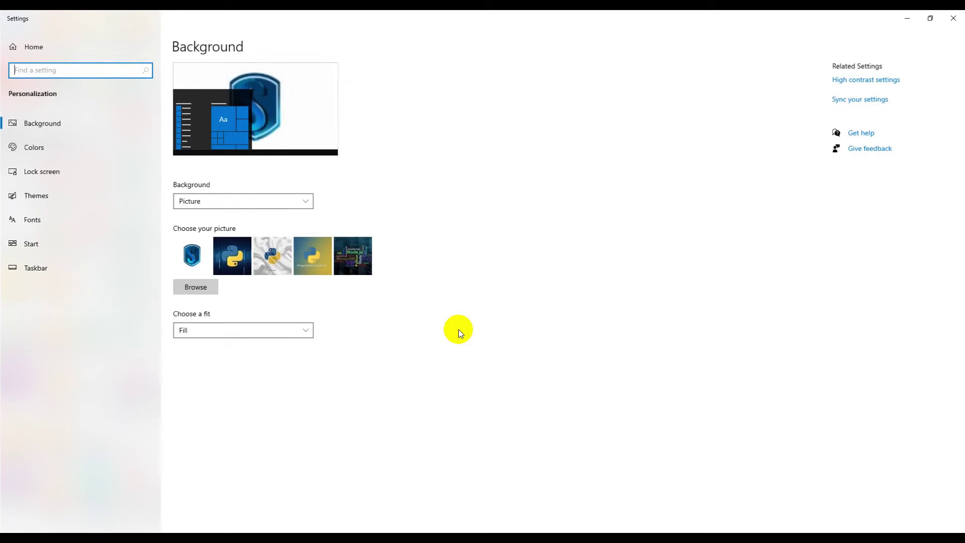
click(930, 18)
drag(356, 33, 540, 89)
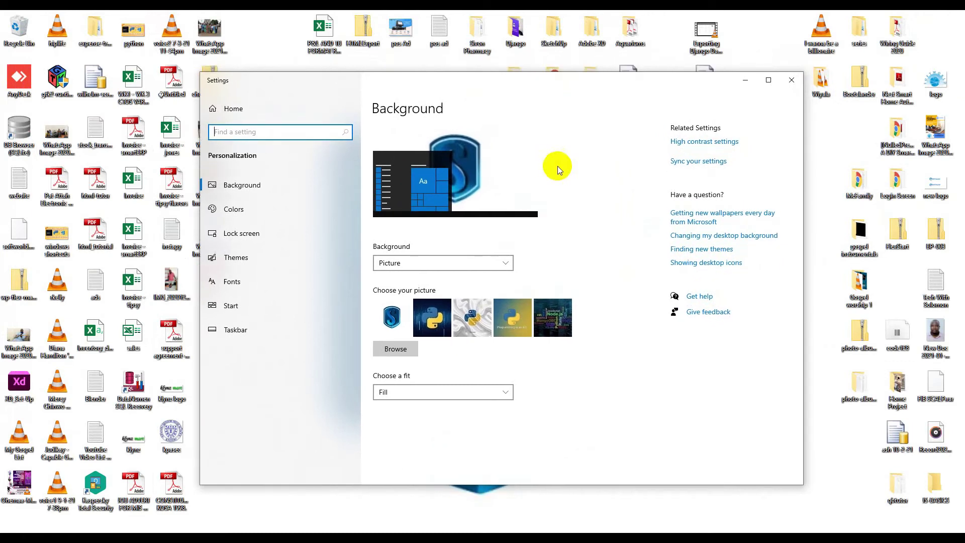
drag(387, 80, 416, 84)
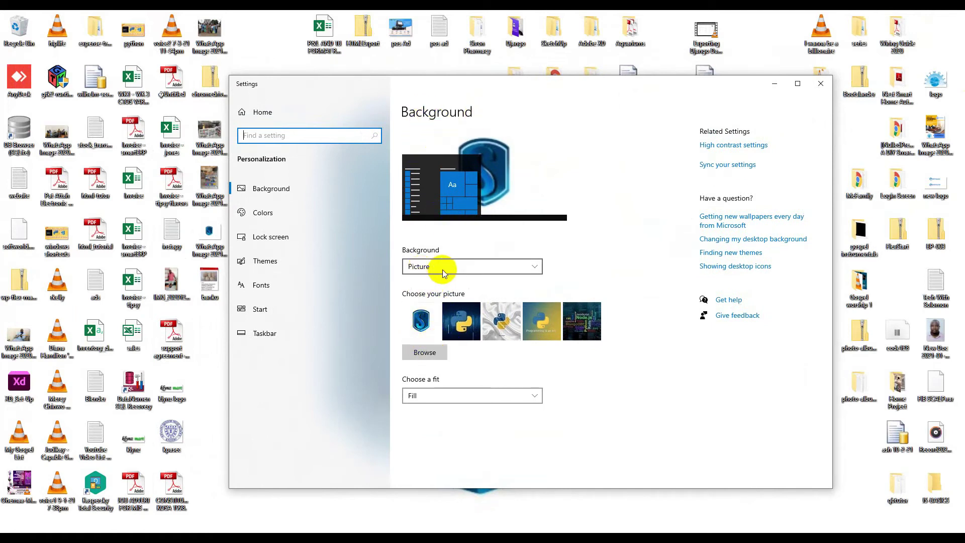
Step: Switch the background to Solid color and try red, purple and green on the desktop
click(424, 268)
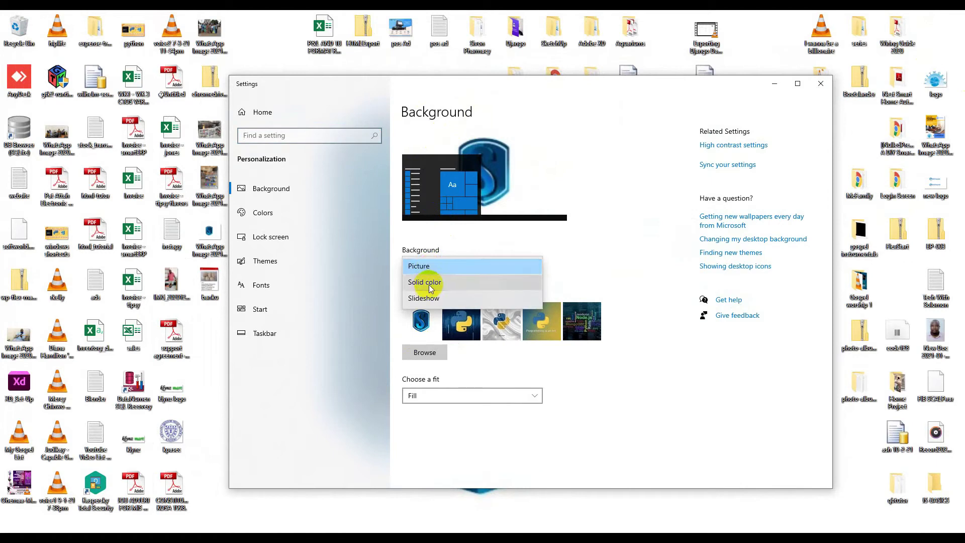
click(431, 286)
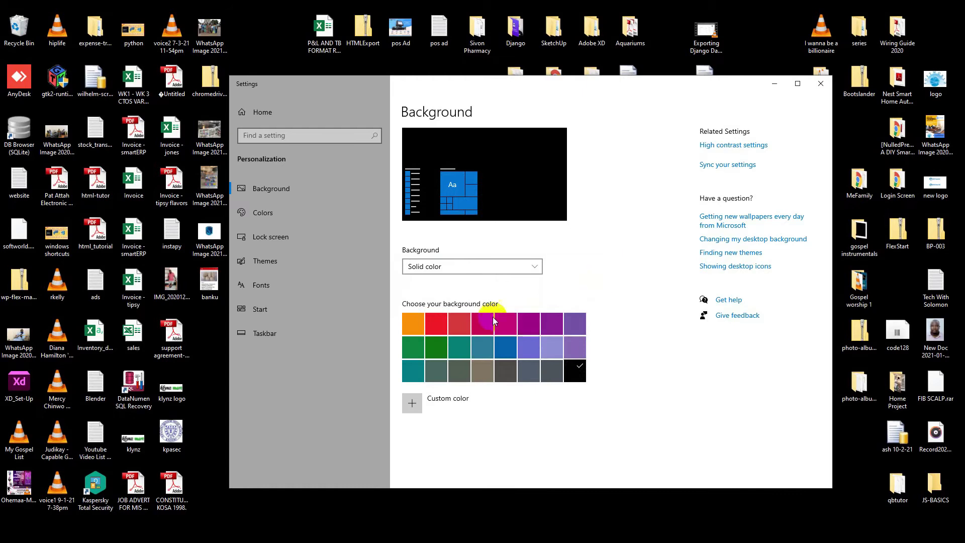
click(435, 328)
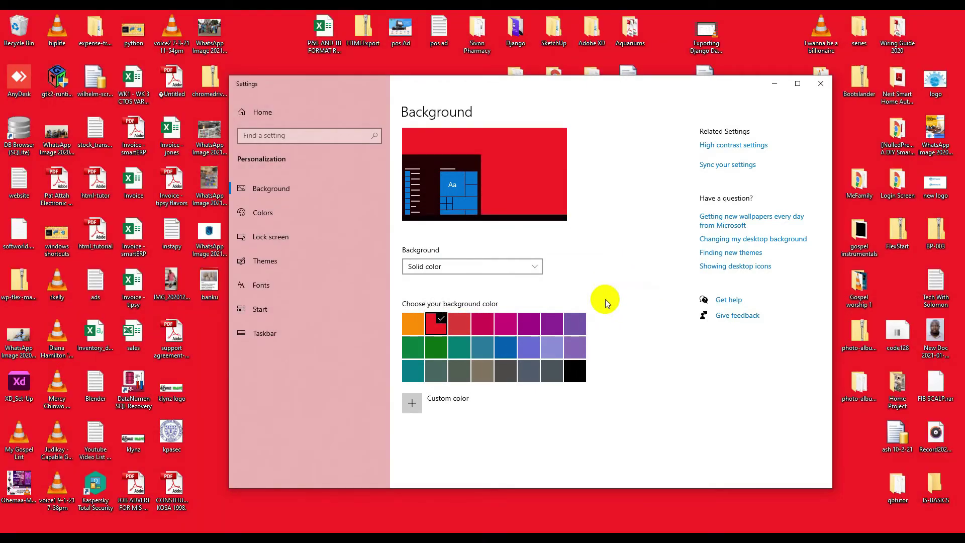
click(531, 324)
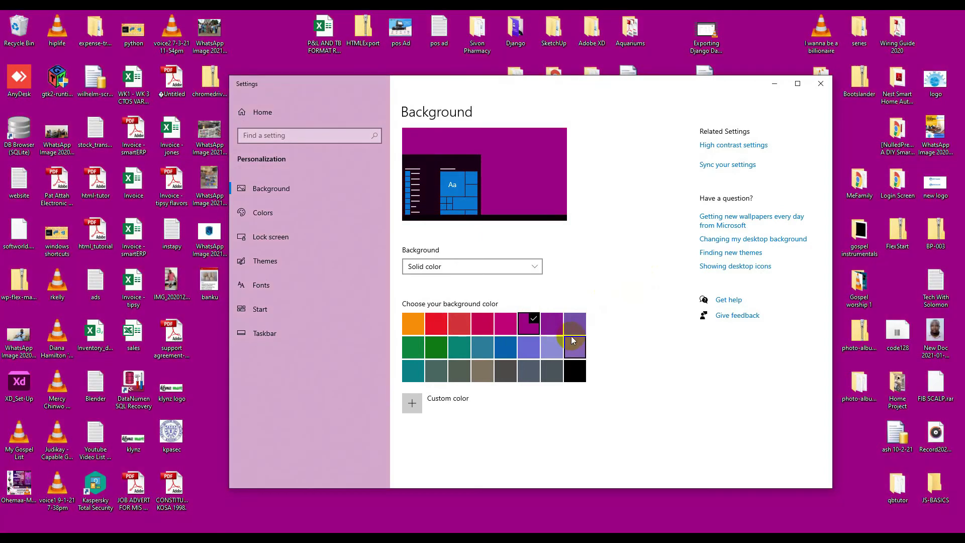
click(442, 351)
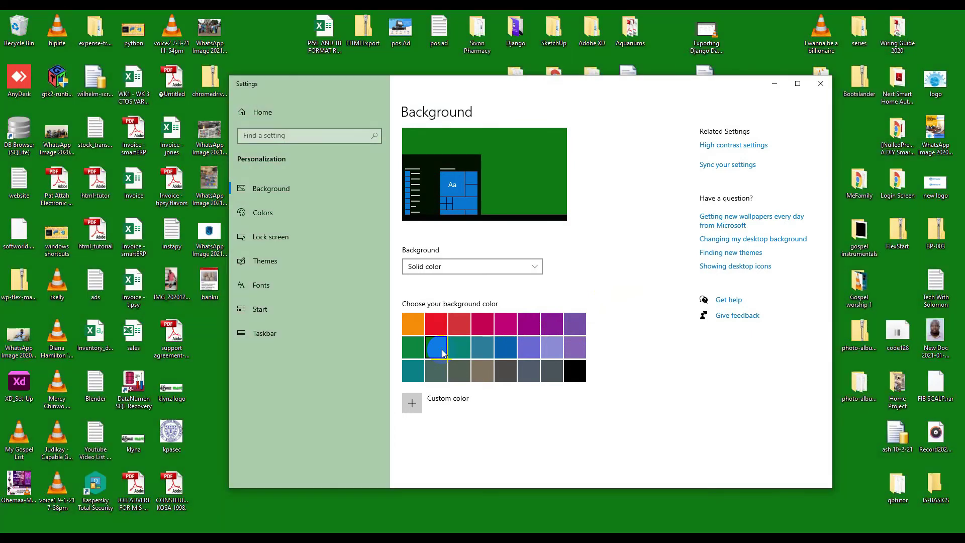
Step: Switch the background type back to Picture
click(535, 263)
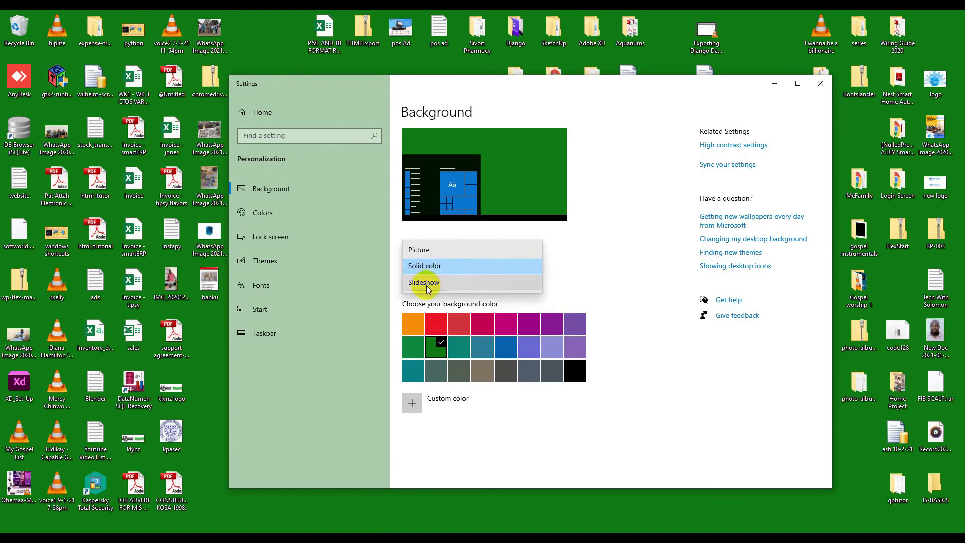
click(421, 251)
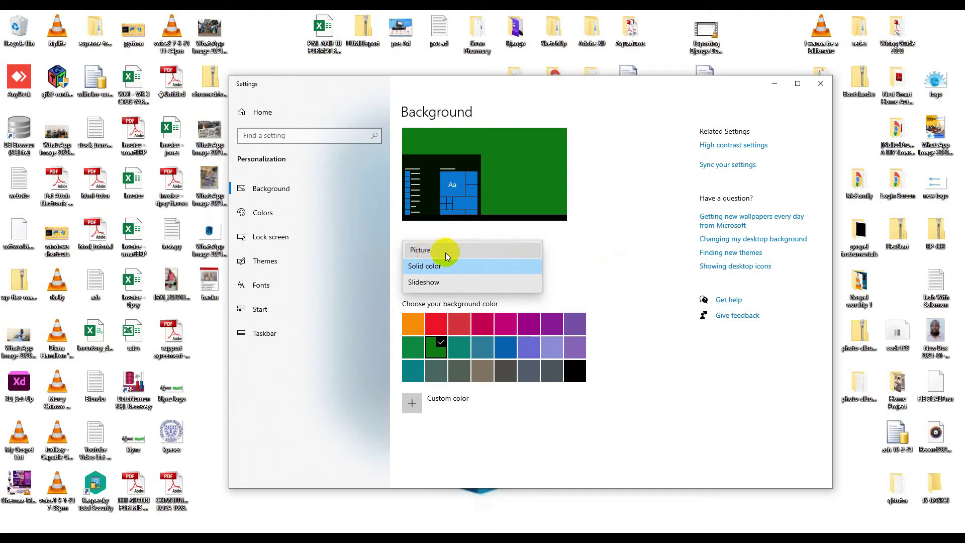
click(427, 250)
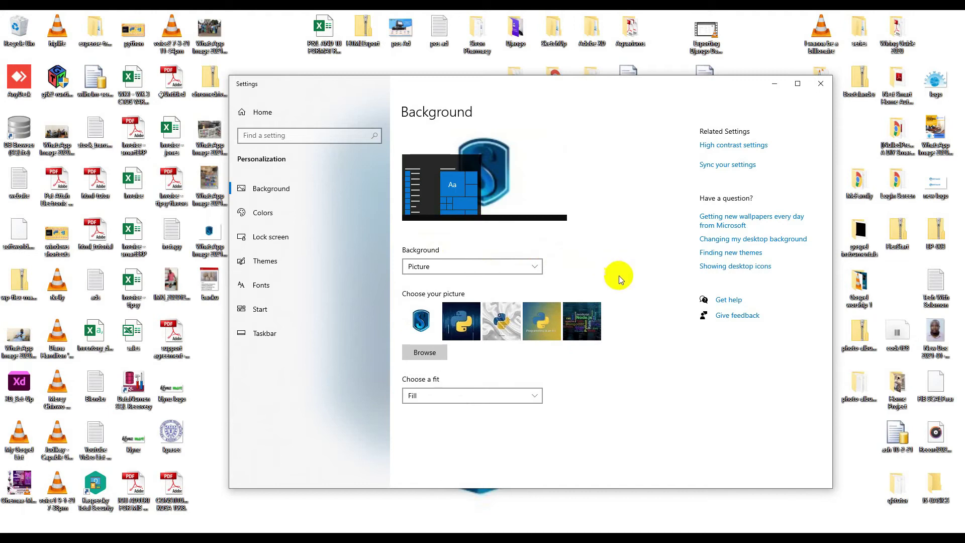
Step: Try the programming-languages, dark blue Python and yellow Python pictures as background, and return to the blue shield logo
click(577, 320)
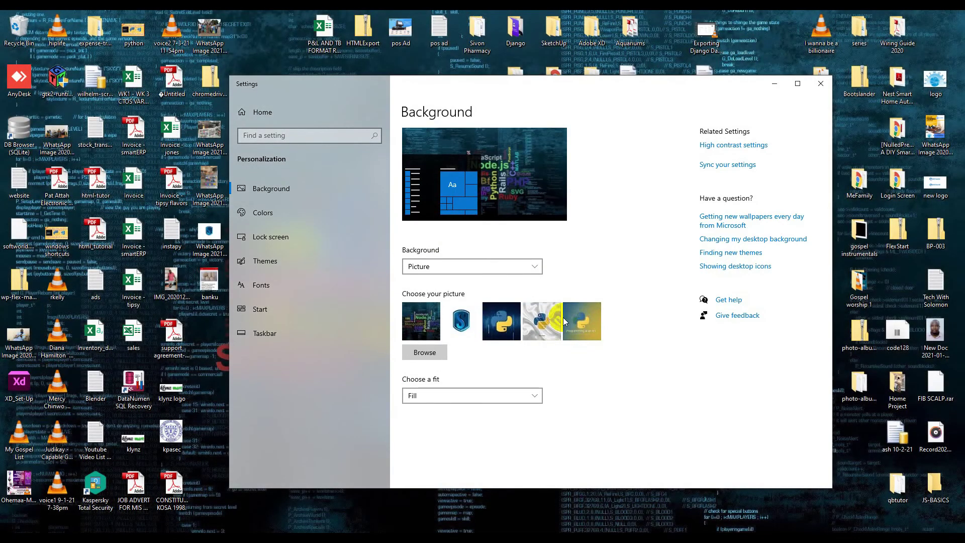
click(540, 320)
drag(543, 84, 517, 58)
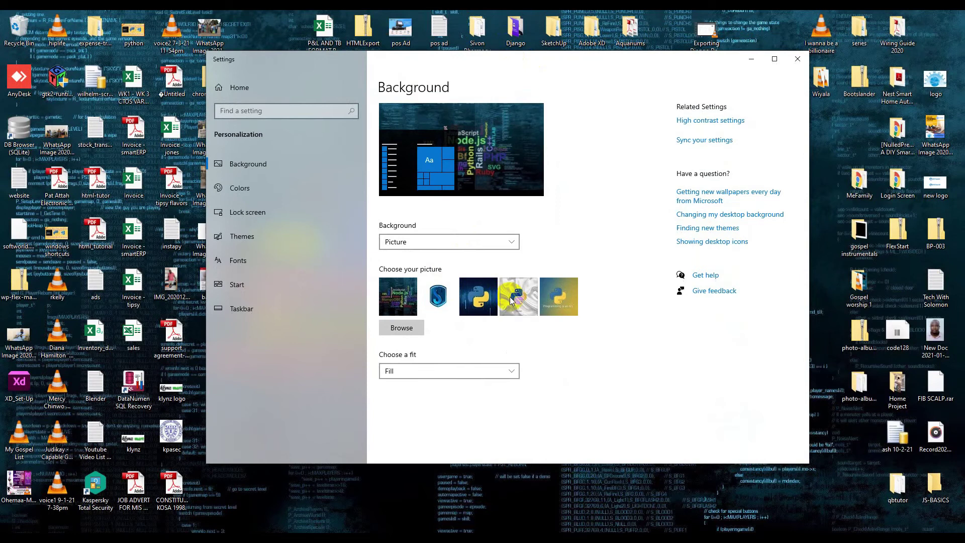
click(476, 306)
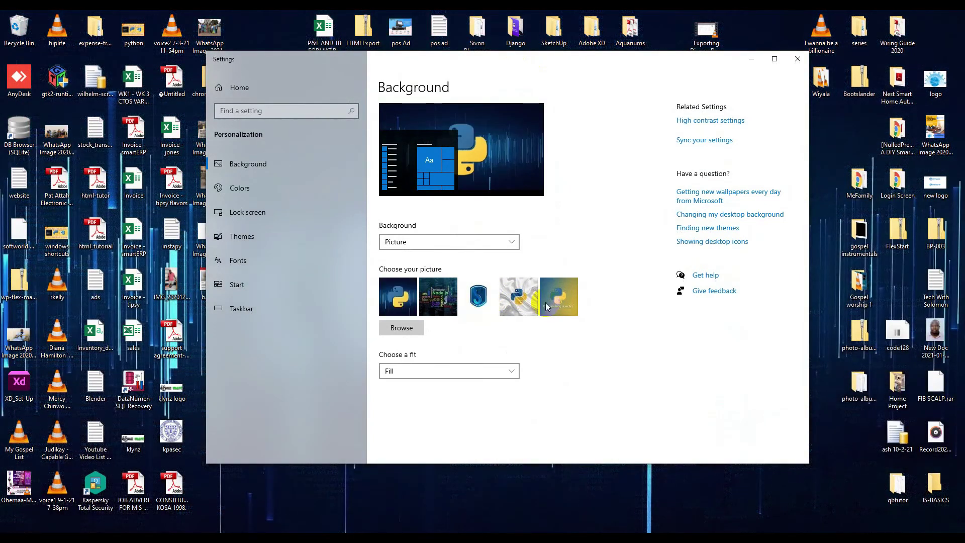
click(567, 303)
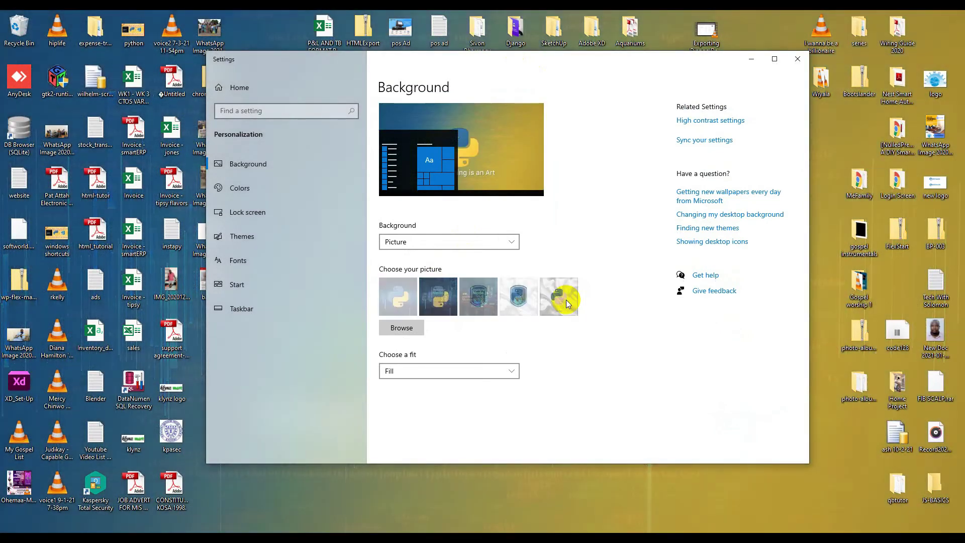
click(517, 301)
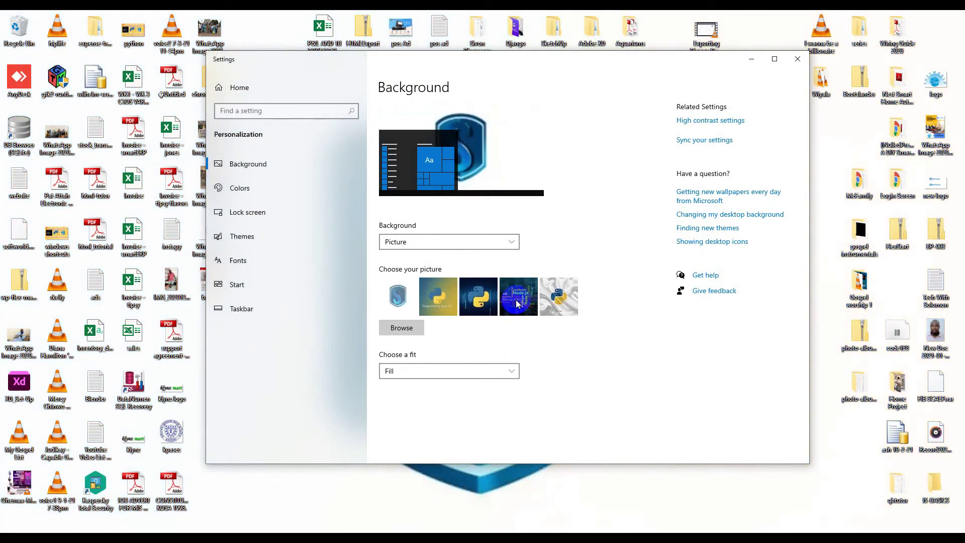
Step: View the file browser for background pictures and close it without choosing one
click(516, 303)
click(405, 330)
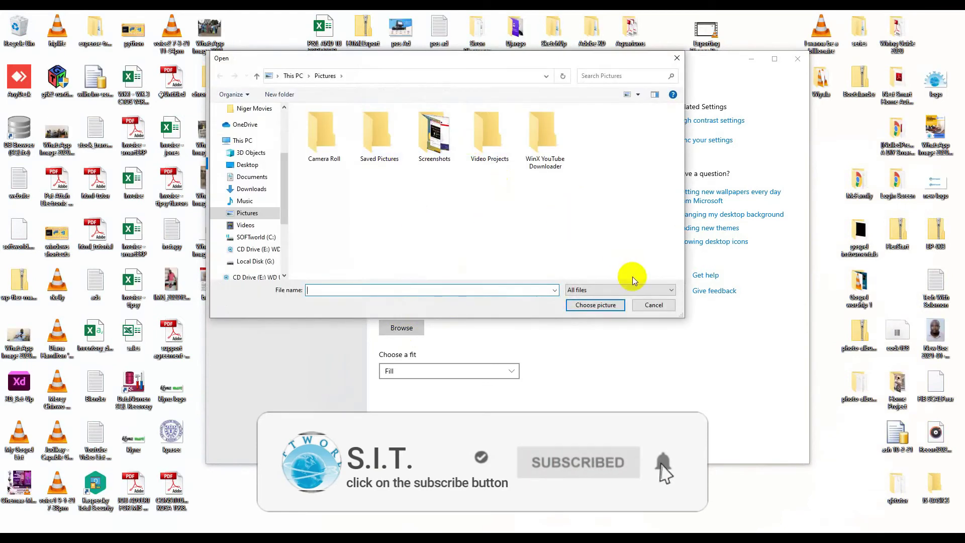
click(651, 304)
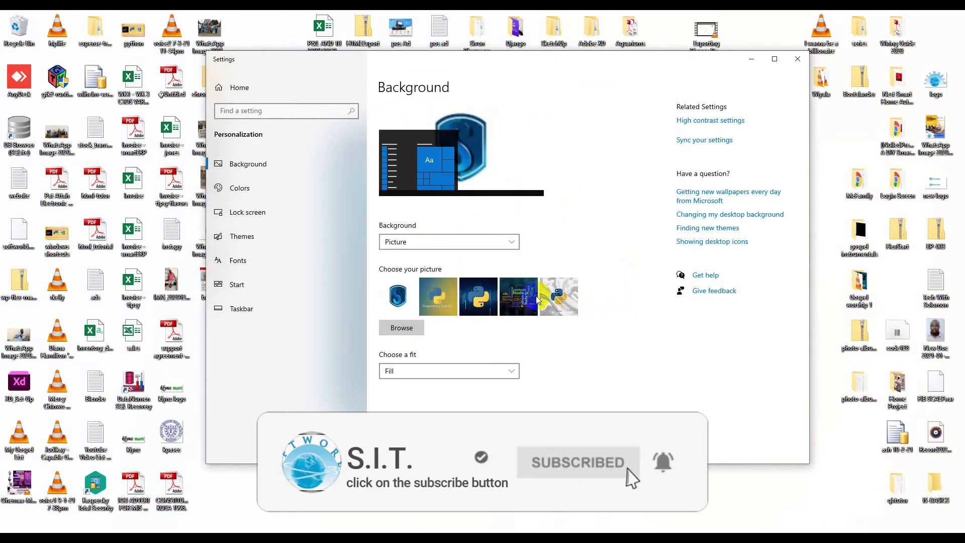
Step: Set the background type to Slideshow and review its album, interval, shuffle and fit options
click(511, 242)
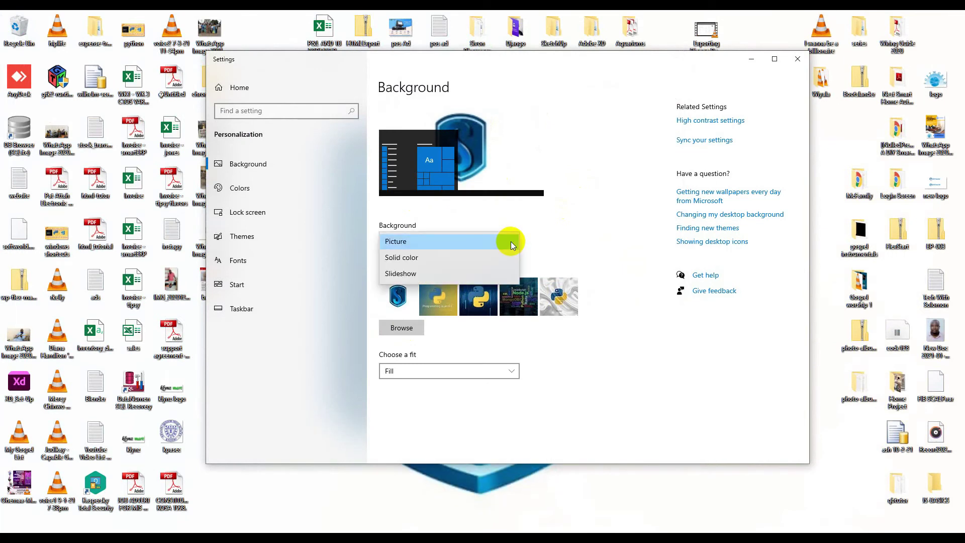
click(402, 276)
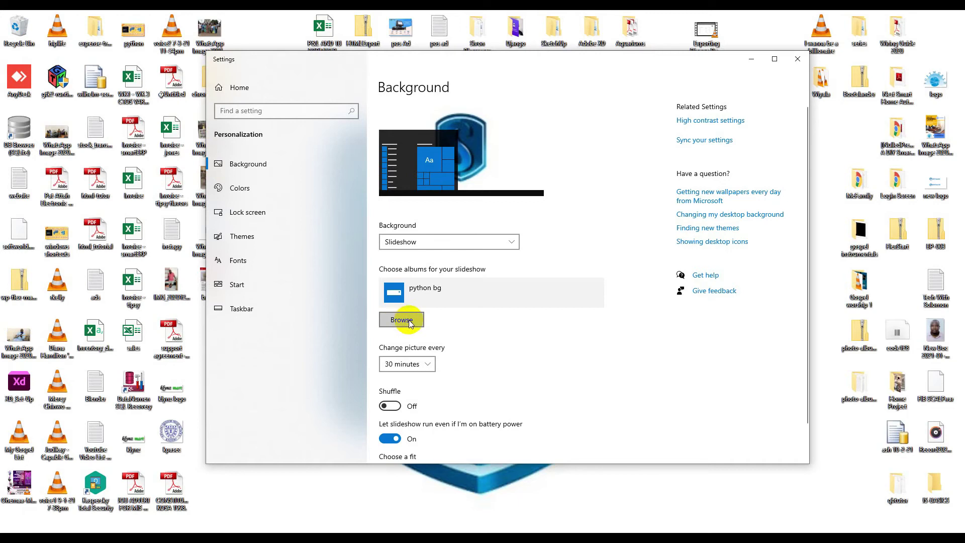
scroll(497, 355, down, 3)
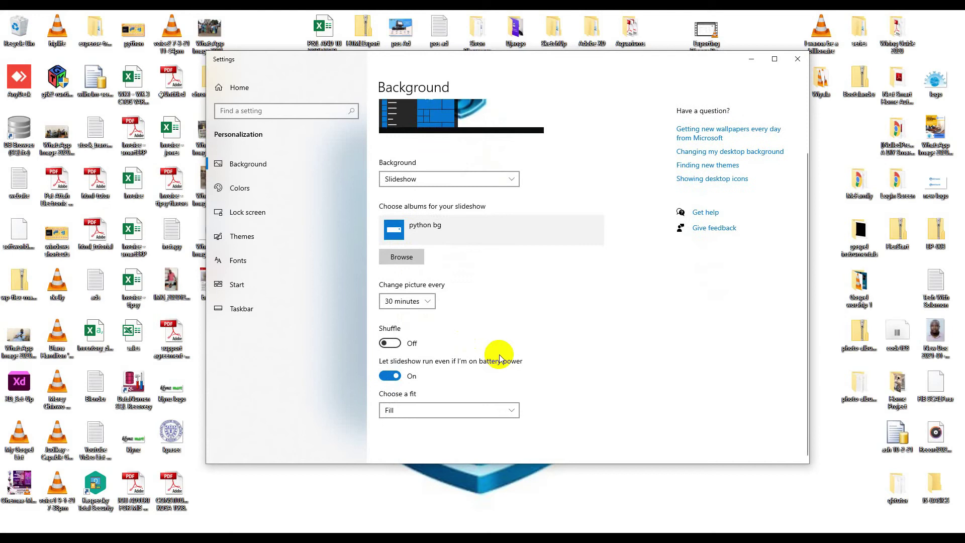
scroll(500, 357, up, 3)
Step: Choose the wallpaper folder inside the C: drive's SOFTworld folder as the slideshow album
click(400, 320)
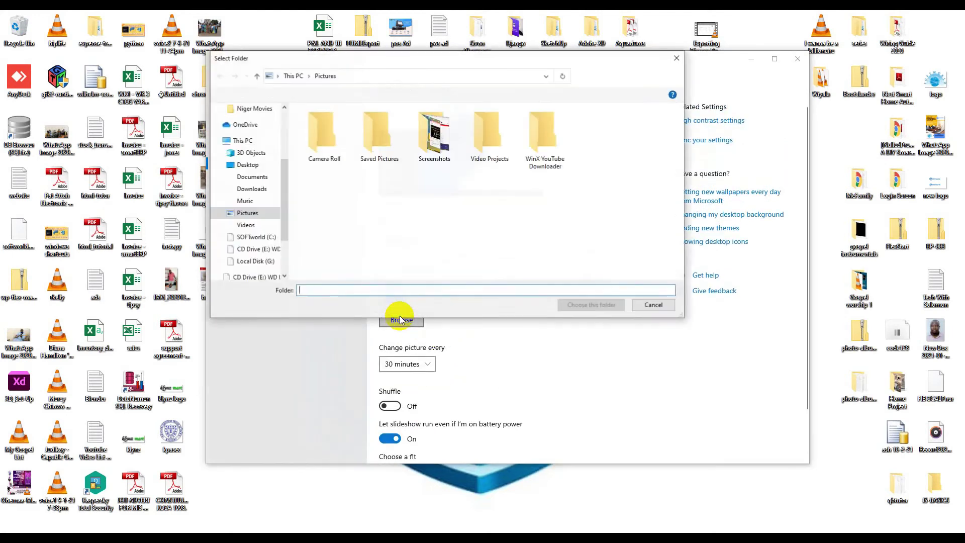
click(254, 236)
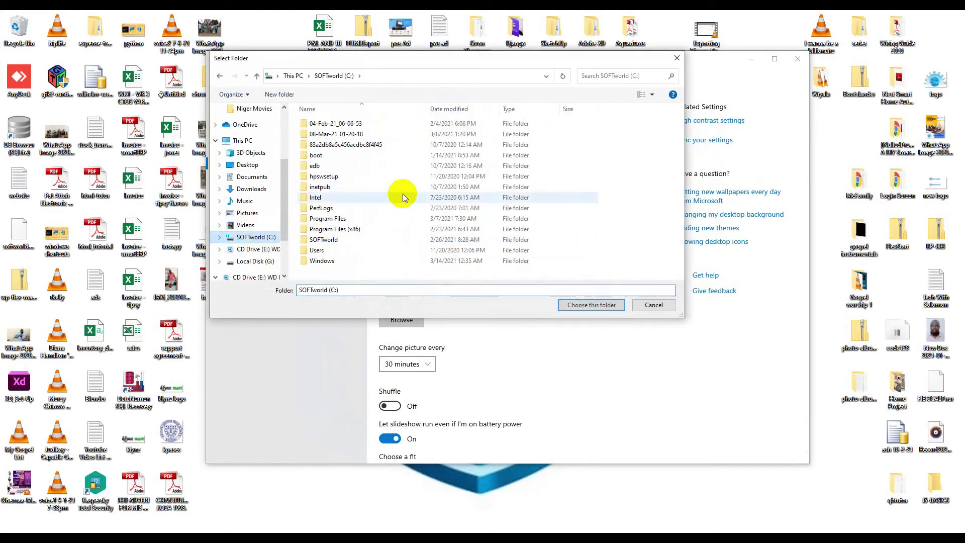
double_click(331, 239)
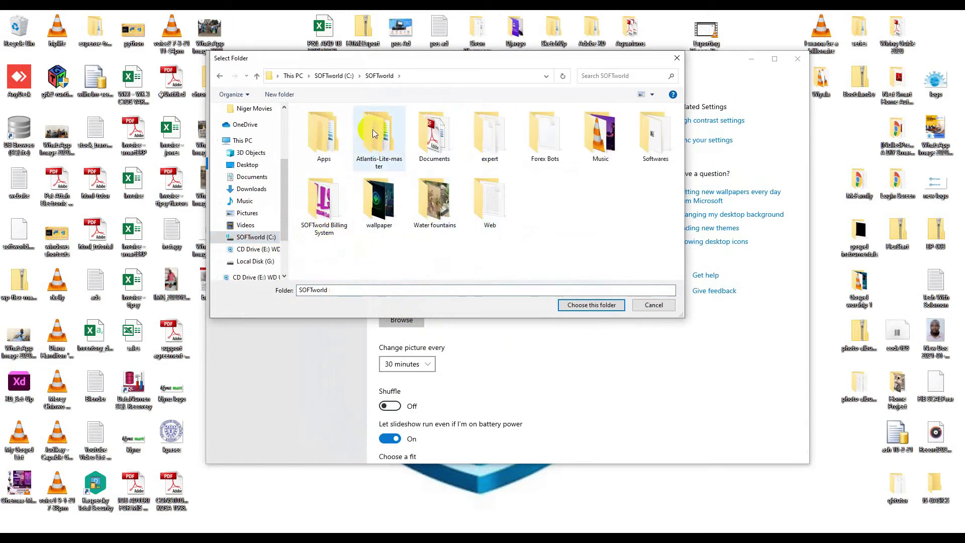
double_click(380, 203)
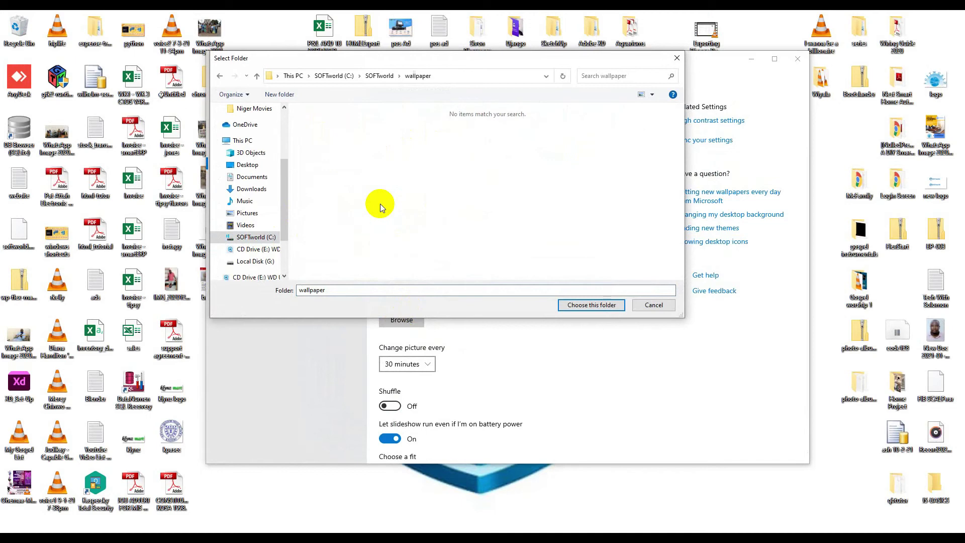
click(591, 305)
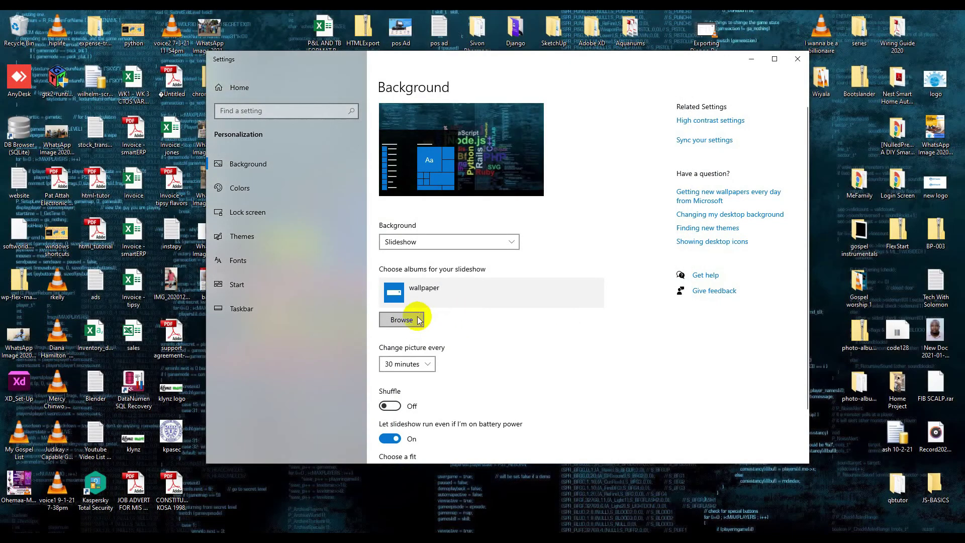
Step: Set the slideshow to change picture every 1 minute and show the desktop to view the background
click(429, 366)
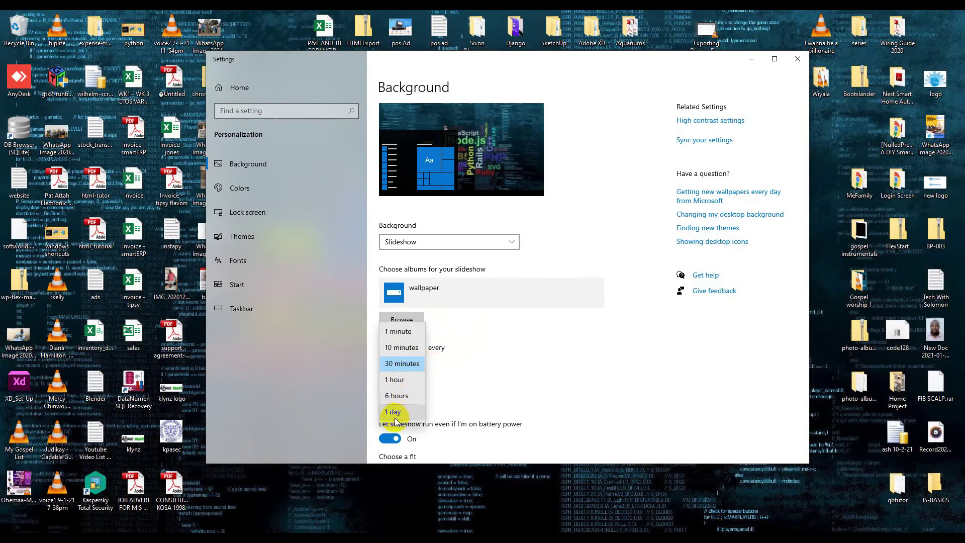
click(400, 334)
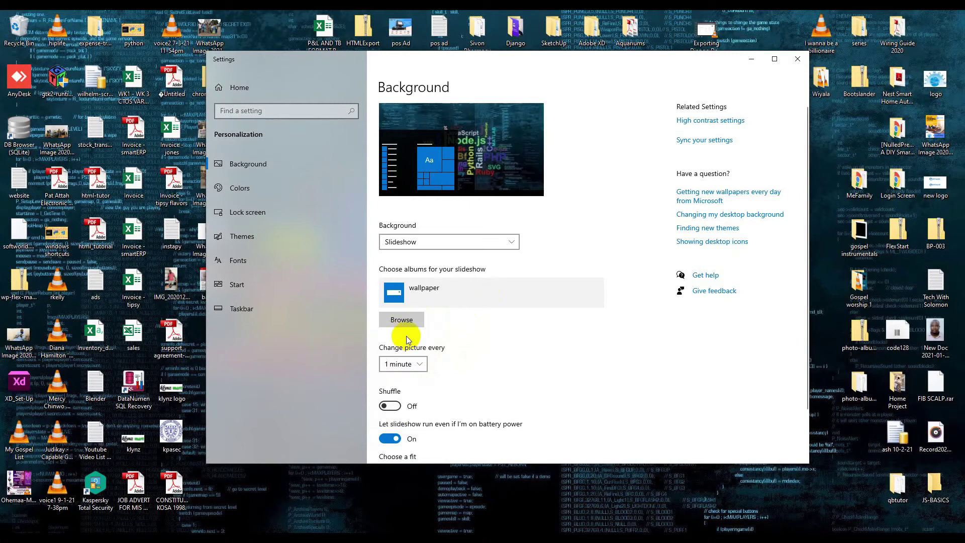
scroll(505, 361, down, 1)
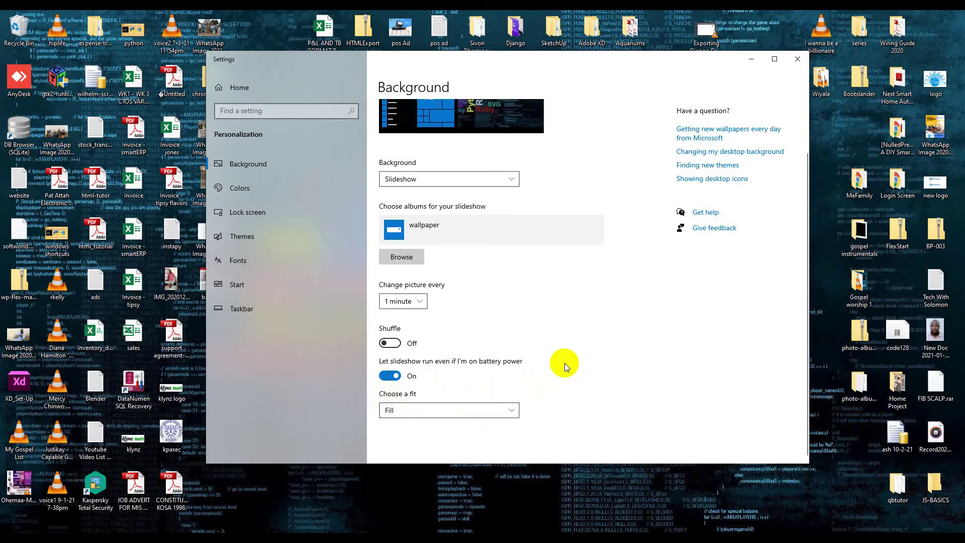
key(super+d)
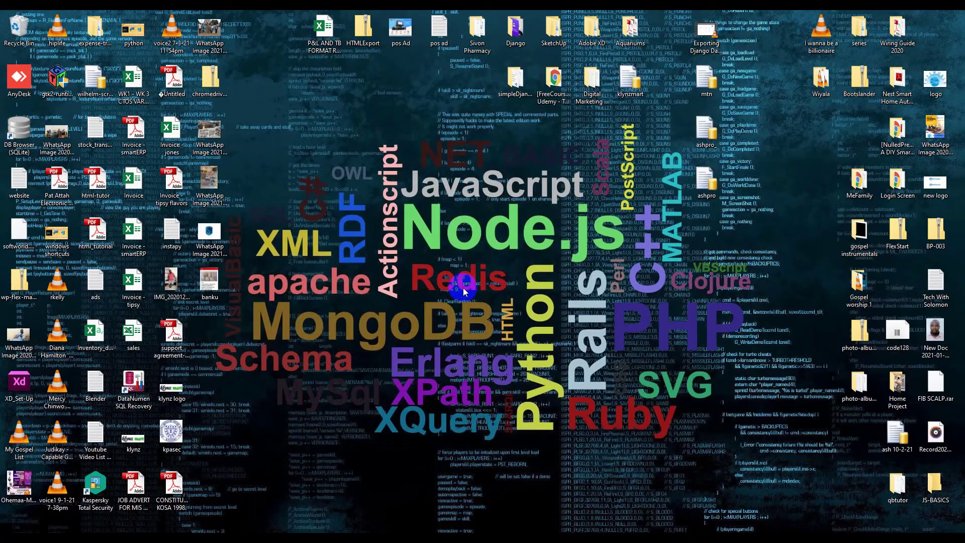
Step: Reopen the desktop's personalization settings and open the lock screen's screen saver settings, placing the dialog clear of the links
right_click(475, 273)
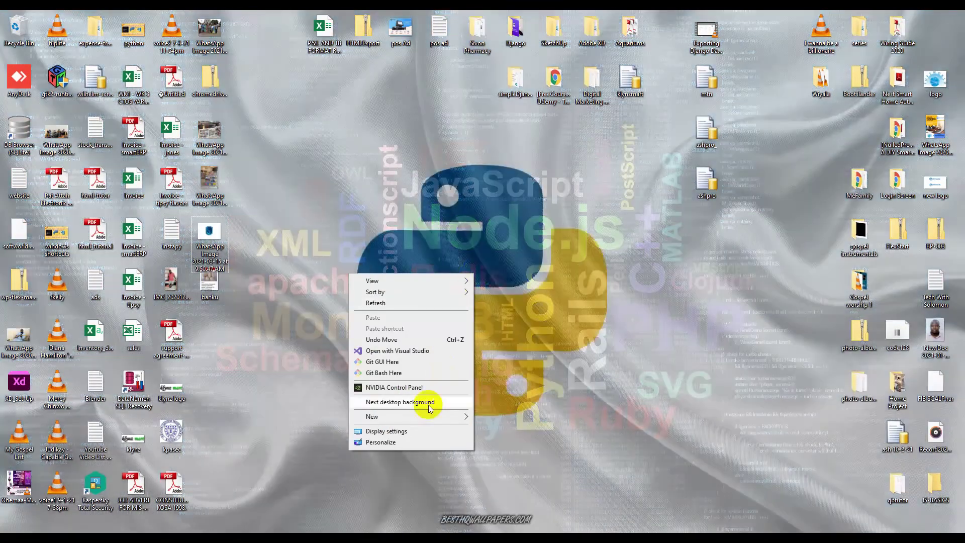
click(380, 442)
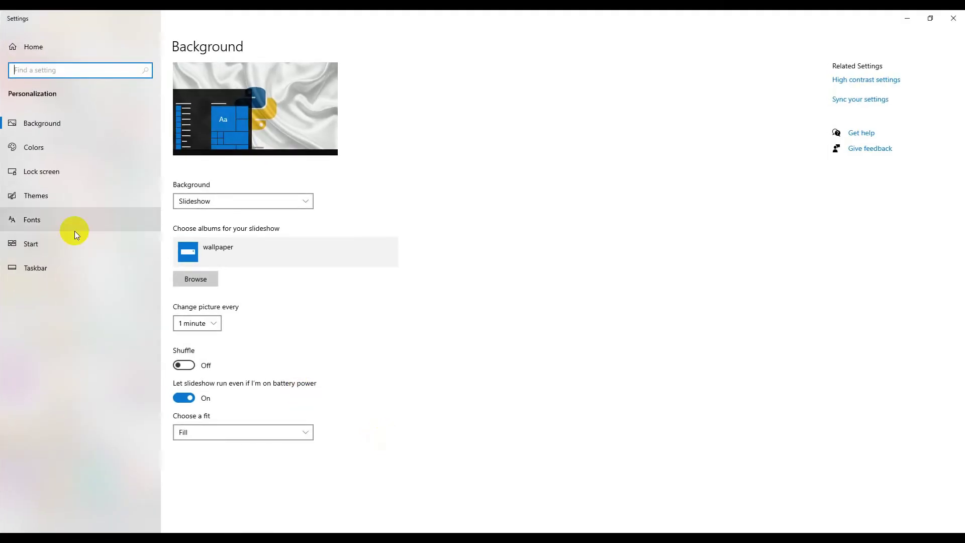
click(42, 176)
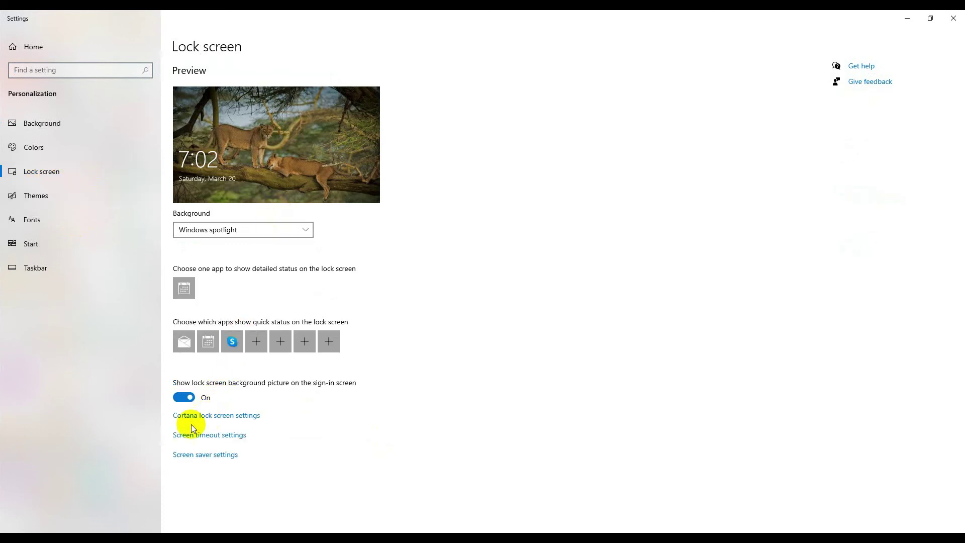
click(200, 457)
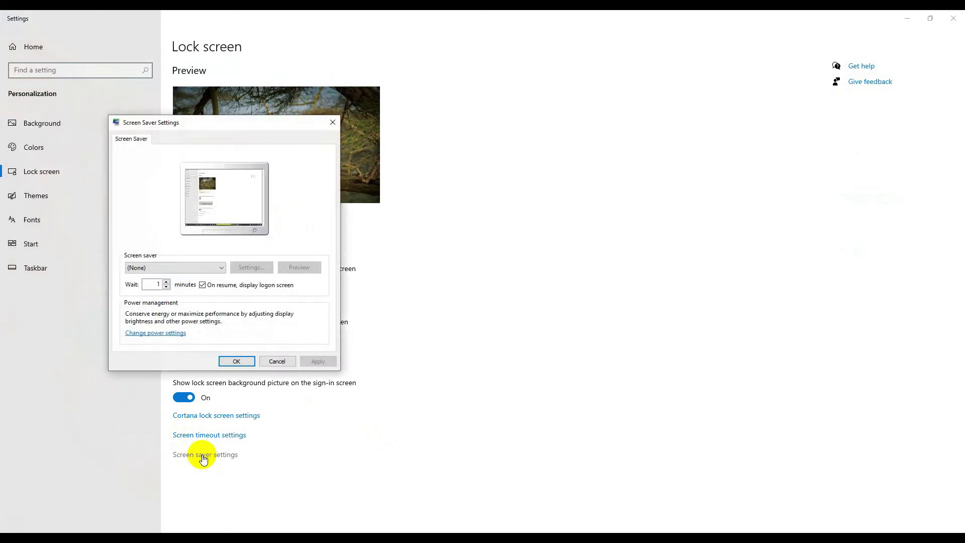
drag(214, 120, 379, 116)
Step: Set the screen saver to 3D Text and preview it full screen
click(345, 261)
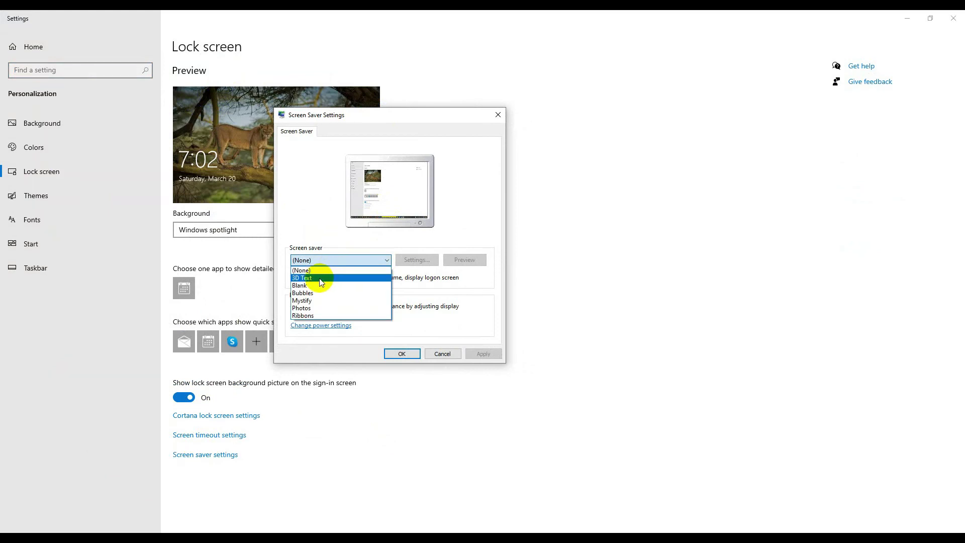
click(314, 280)
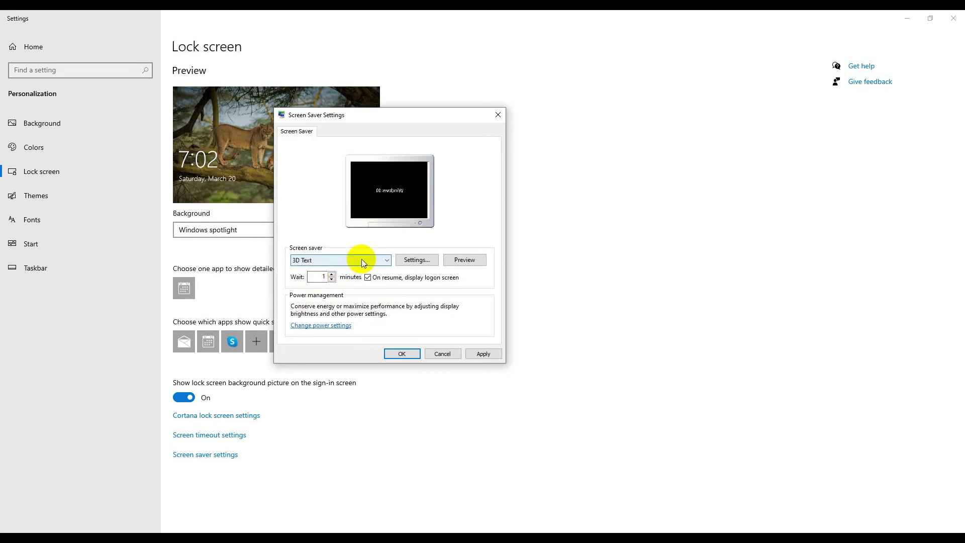
click(464, 260)
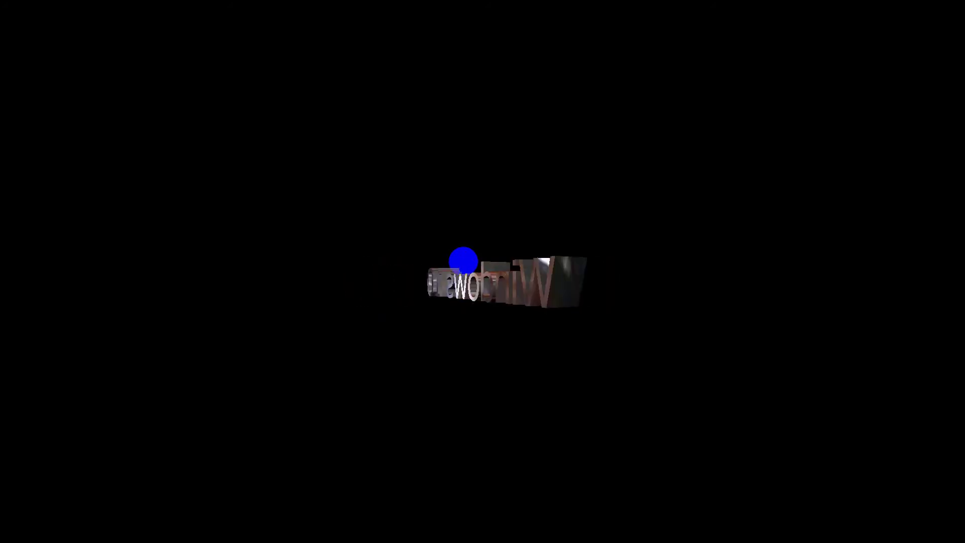
mouse_move(464, 145)
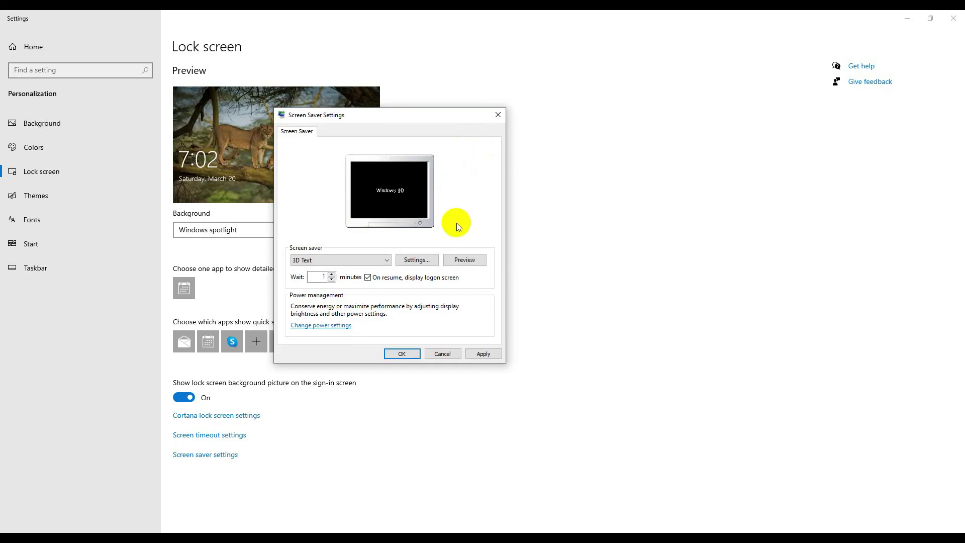
Step: Set the 3D Text screen saver's custom text to S.I.T and preview it full screen
click(416, 259)
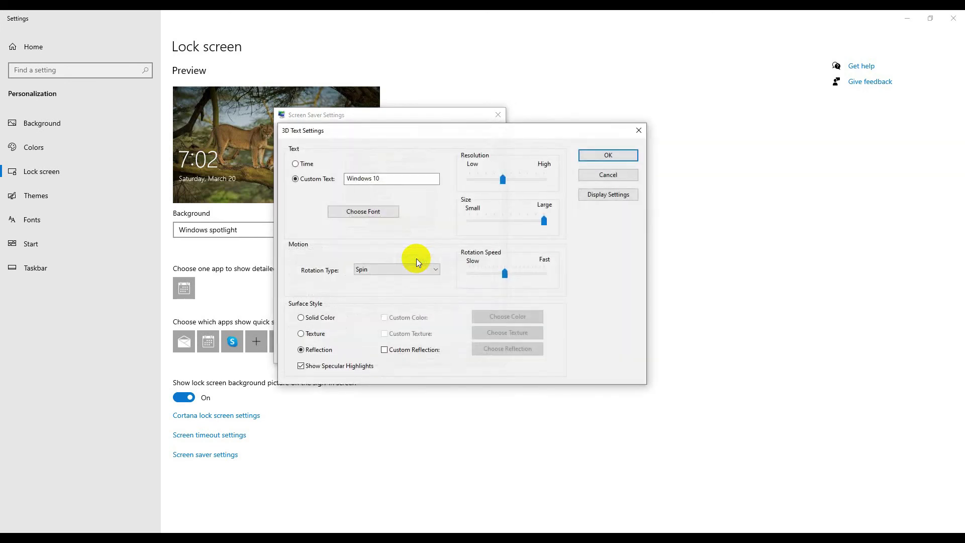
drag(383, 178, 272, 178)
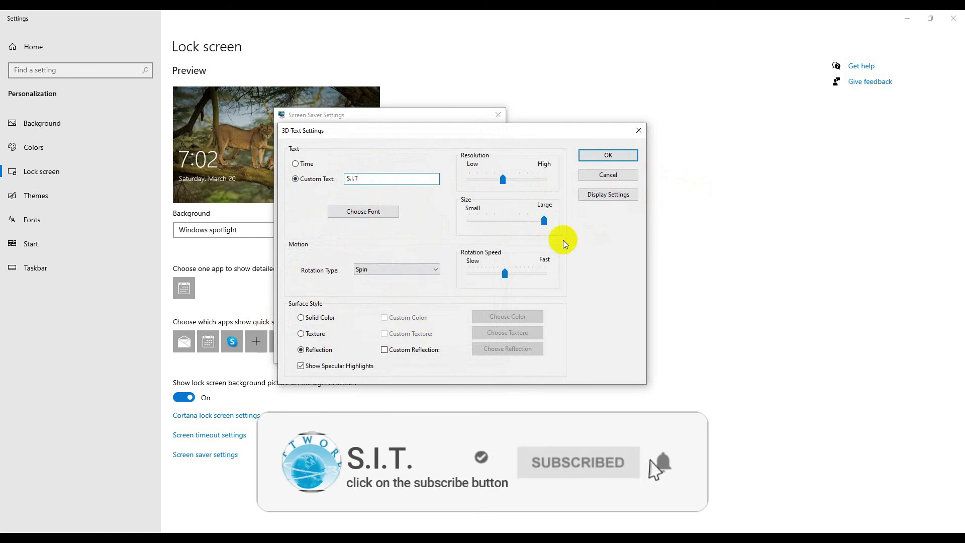
click(607, 156)
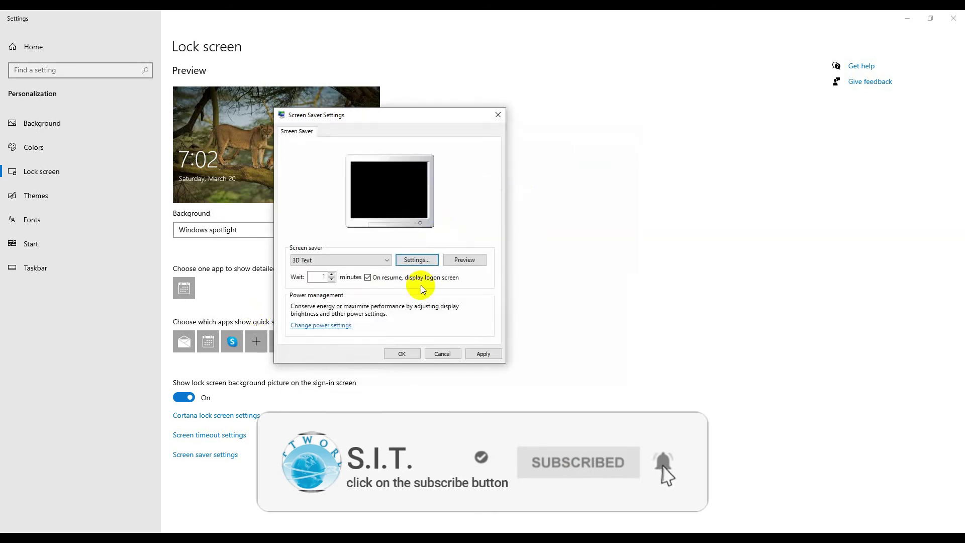
click(465, 260)
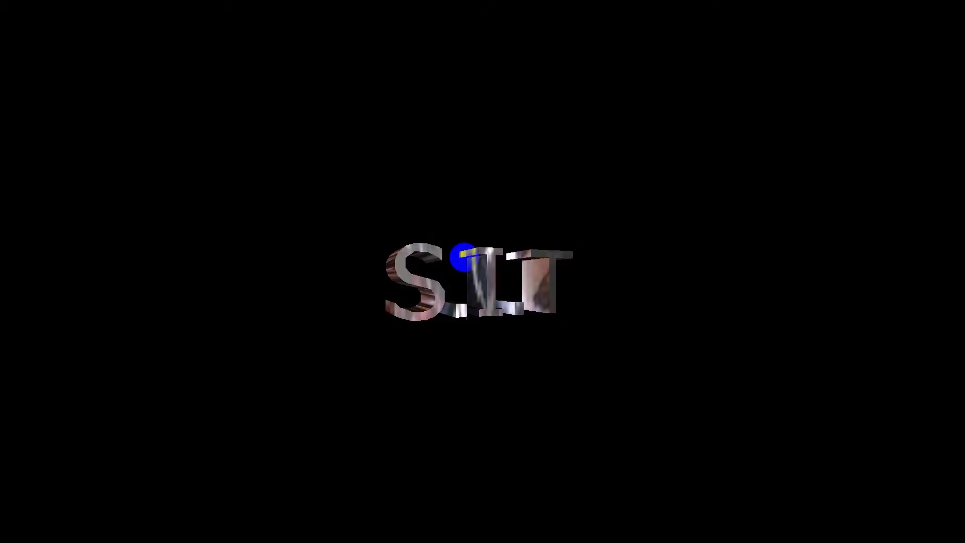
mouse_move(496, 264)
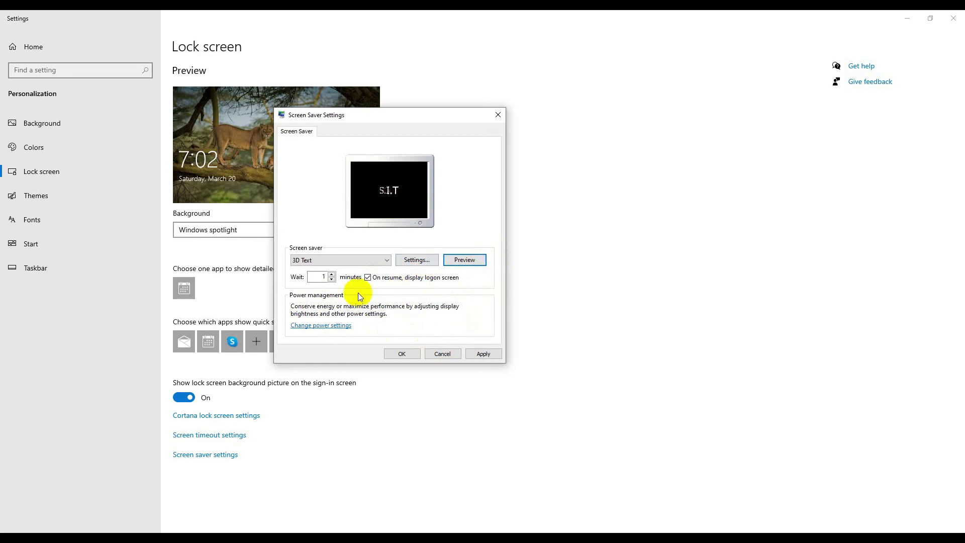
double_click(326, 276)
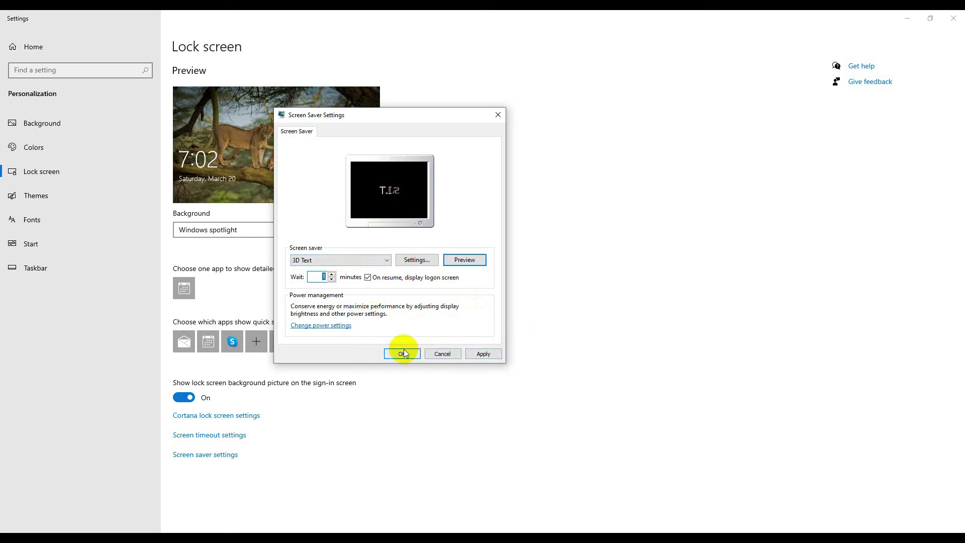
Step: Try the Blank and Bubbles screen savers and preview Bubbles full screen
click(354, 259)
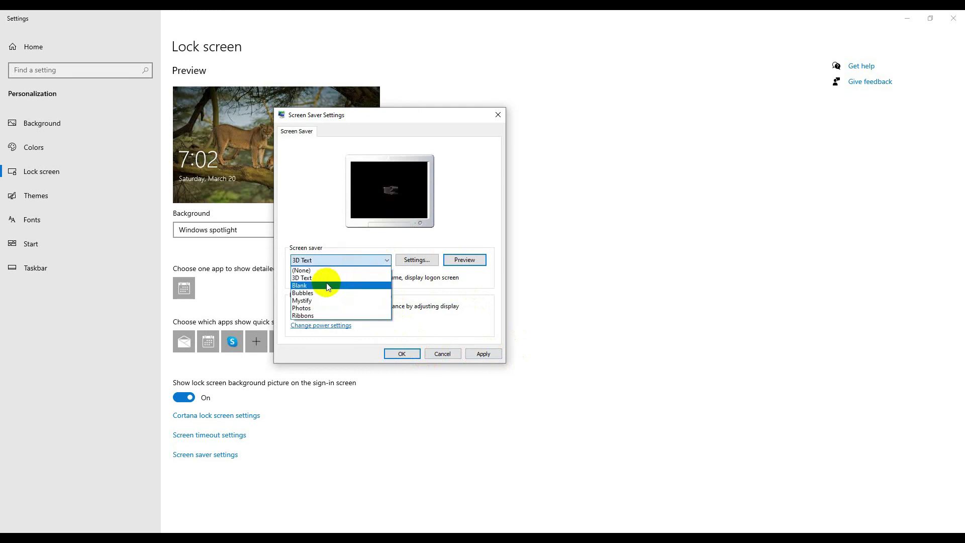
click(328, 286)
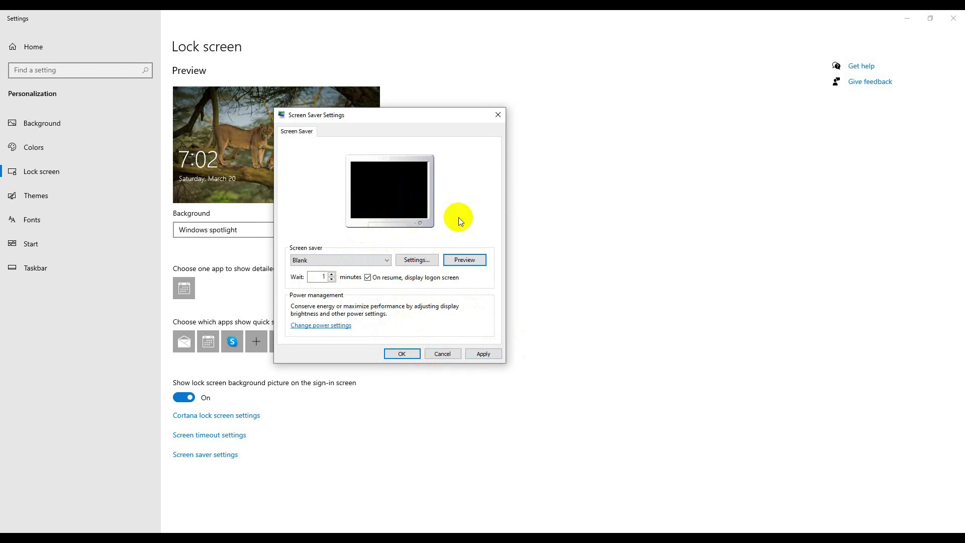
click(343, 260)
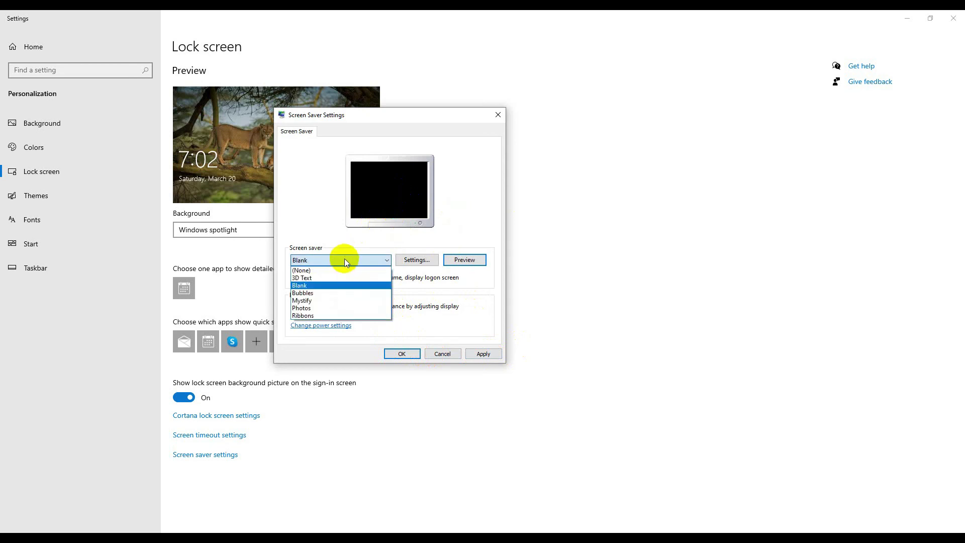
click(319, 293)
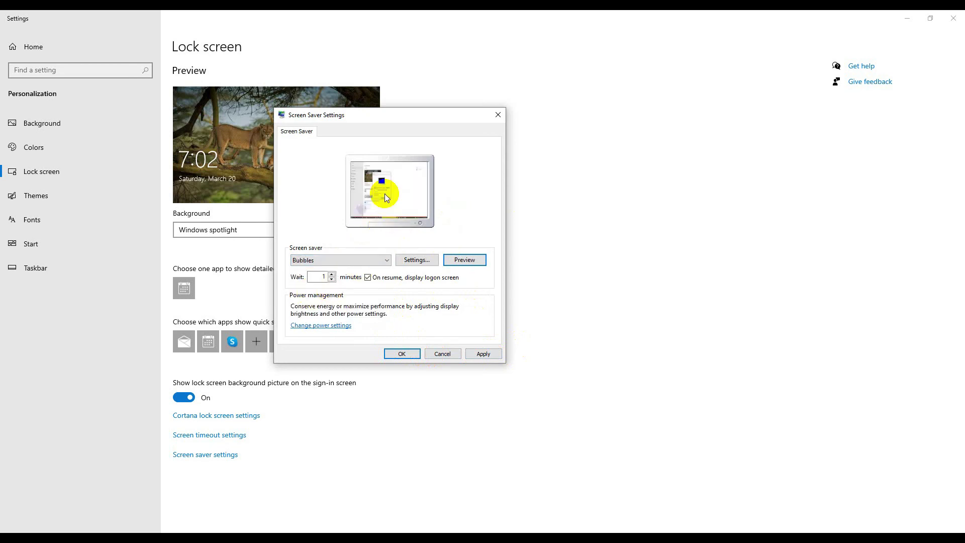
click(465, 261)
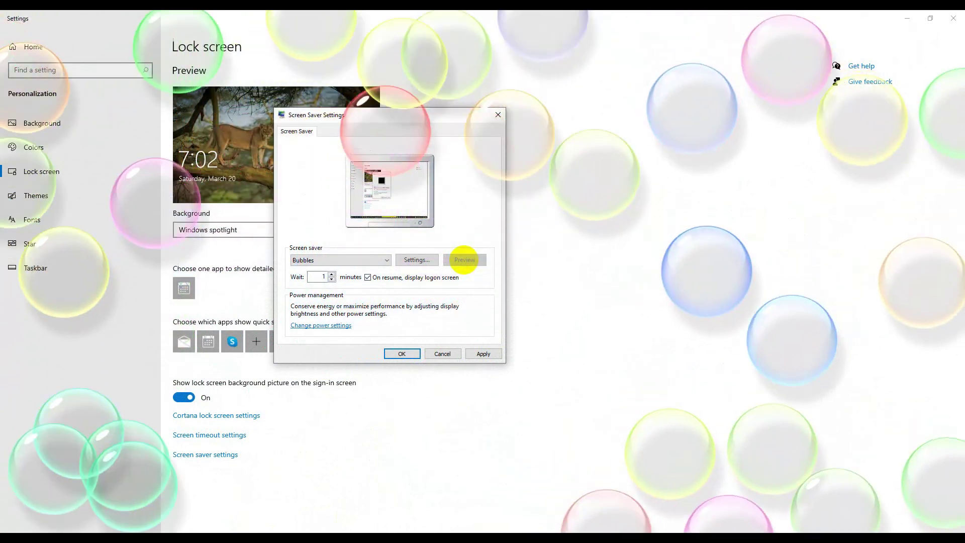
mouse_move(364, 198)
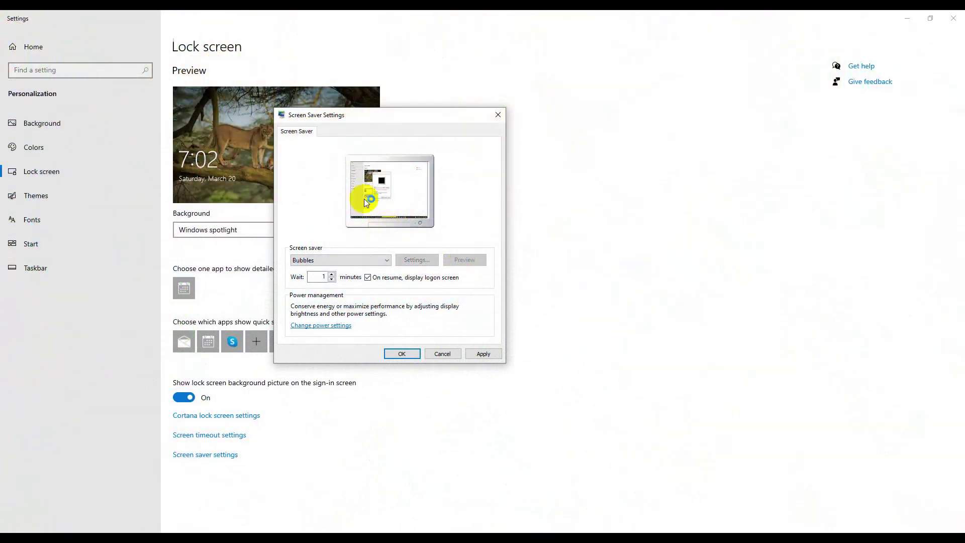
Step: Set the screen saver to Mystify and preview it full screen
click(332, 258)
click(311, 300)
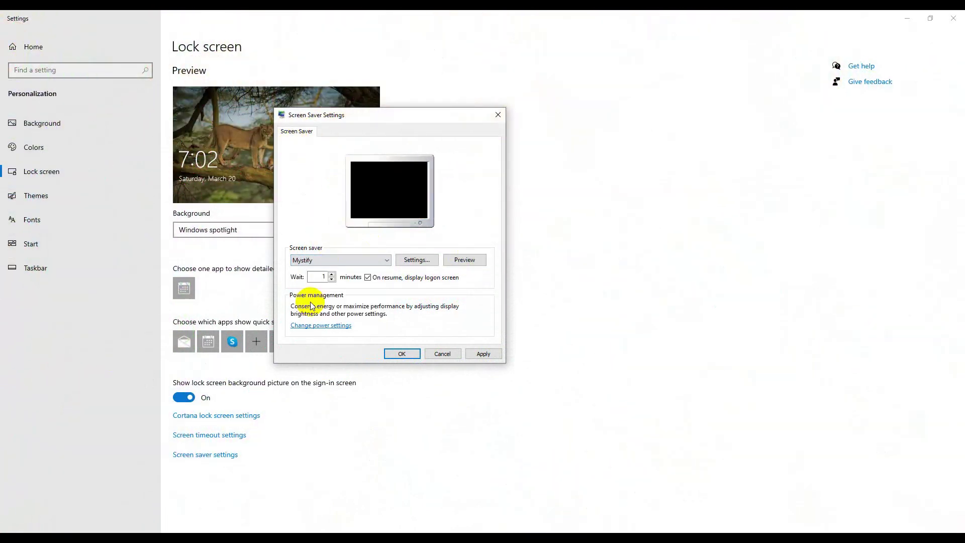
click(464, 260)
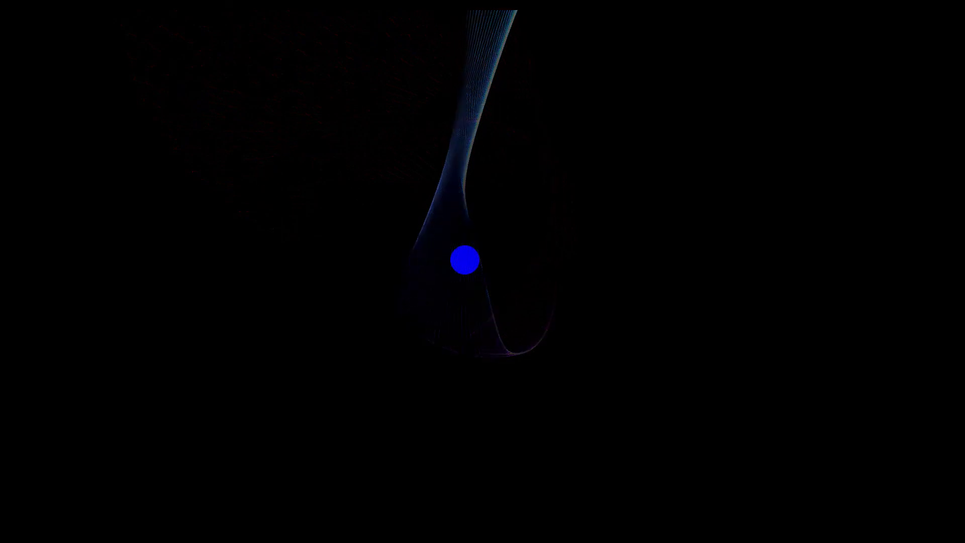
mouse_move(457, 200)
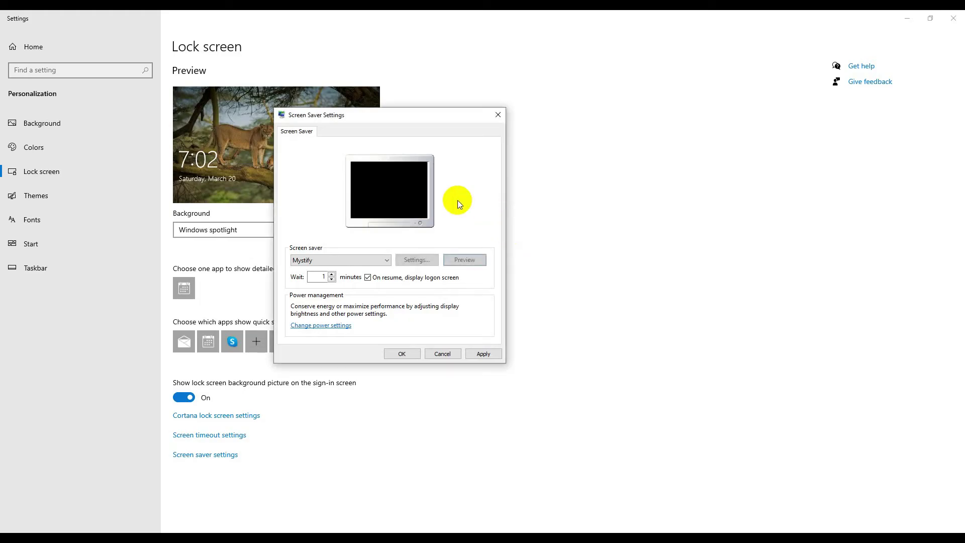
Step: Review the remaining screen saver choices, such as Photos and Ribbons
click(331, 262)
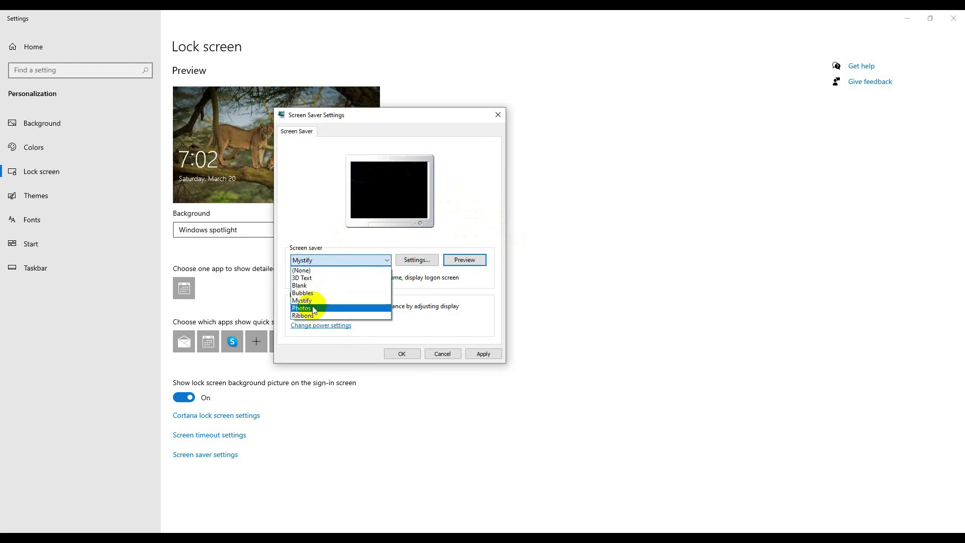
click(390, 249)
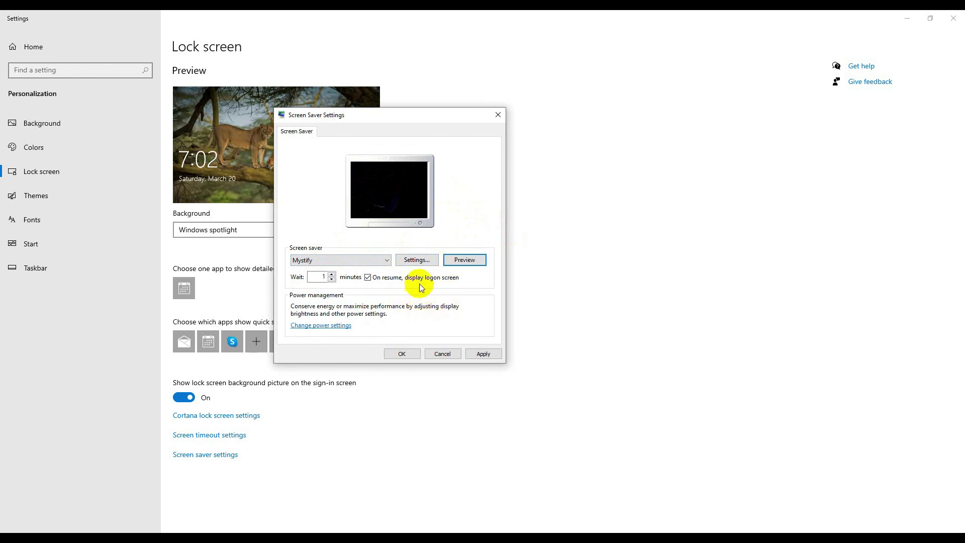
click(387, 262)
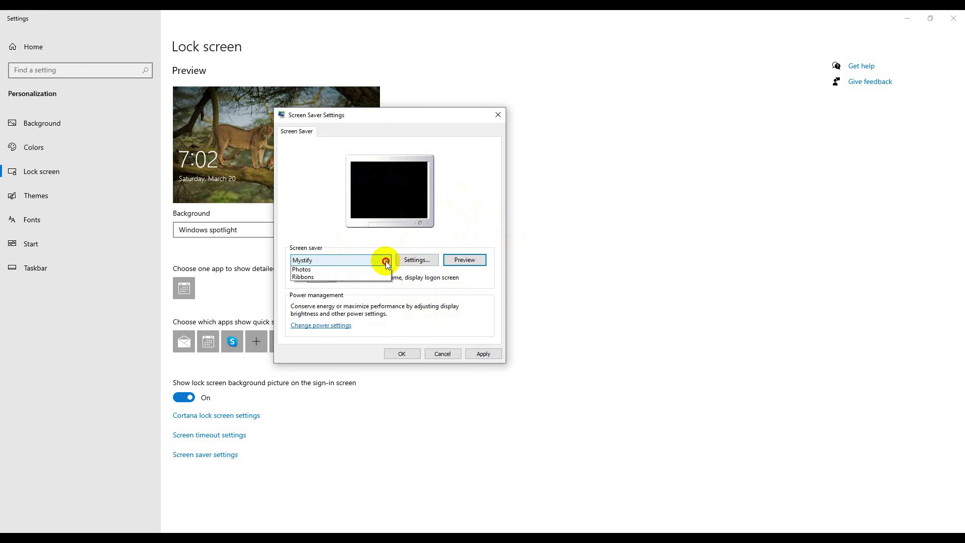